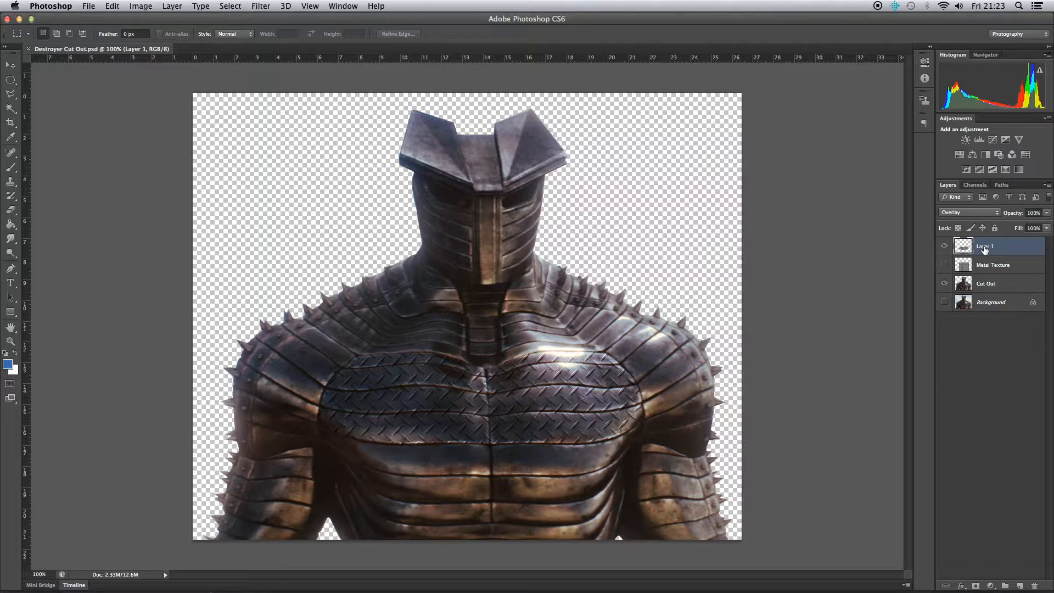
# Rename Layer 1 as "Chest plate" and move the Metal Texture layer below the Cut Out layer
pyautogui.doubleClick(986, 248)
pyautogui.write('Chest plate')
pyautogui.press('Return')
pyautogui.moveTo(993, 266); pyautogui.dragTo(985, 290)
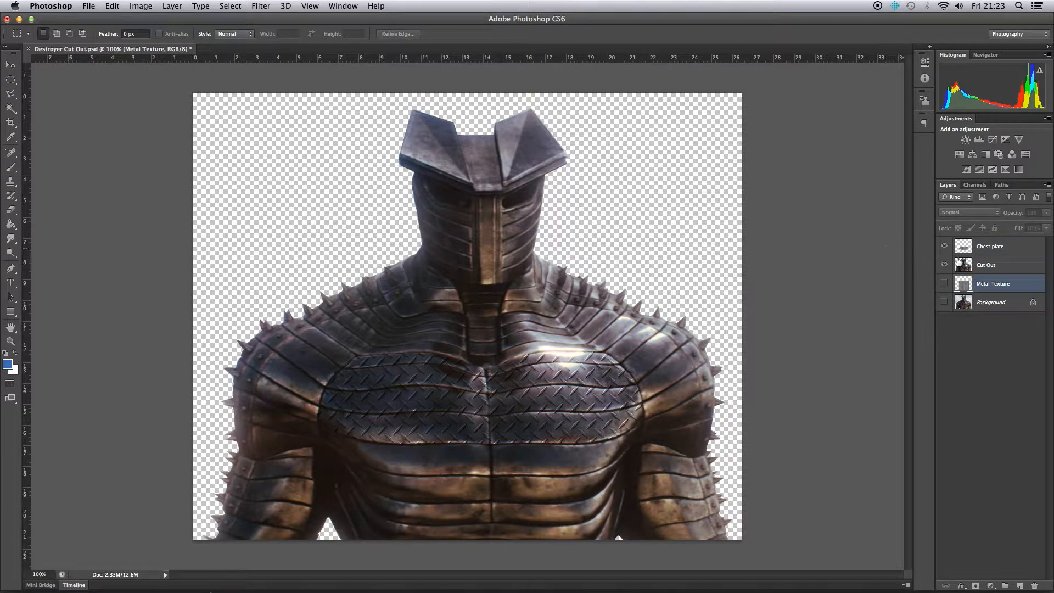
# Make the Metal Texture layer visible and raise its opacity to 100%
pyautogui.click(944, 285)
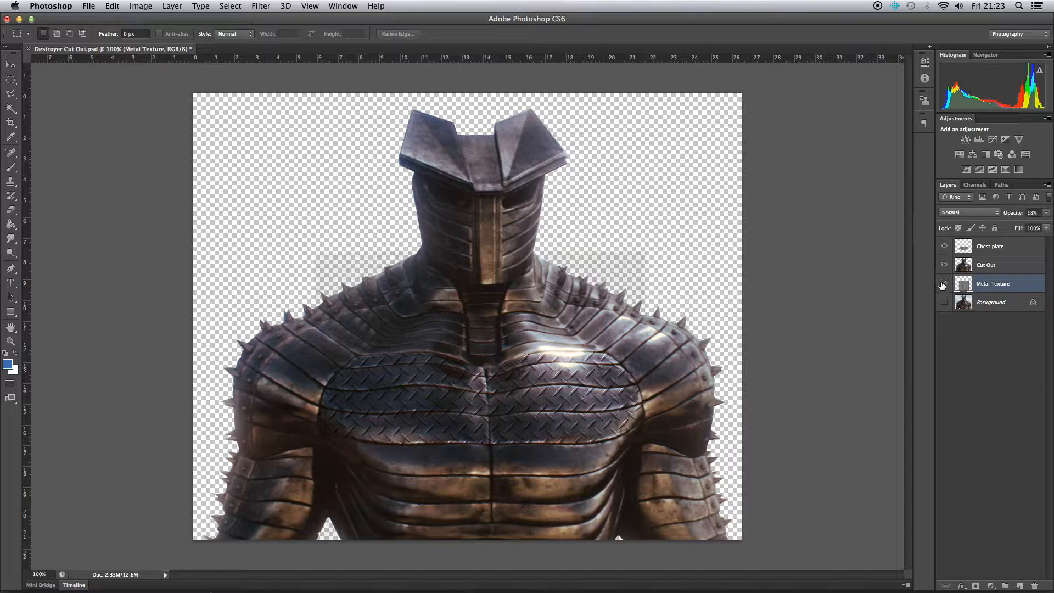
pyautogui.click(1048, 213)
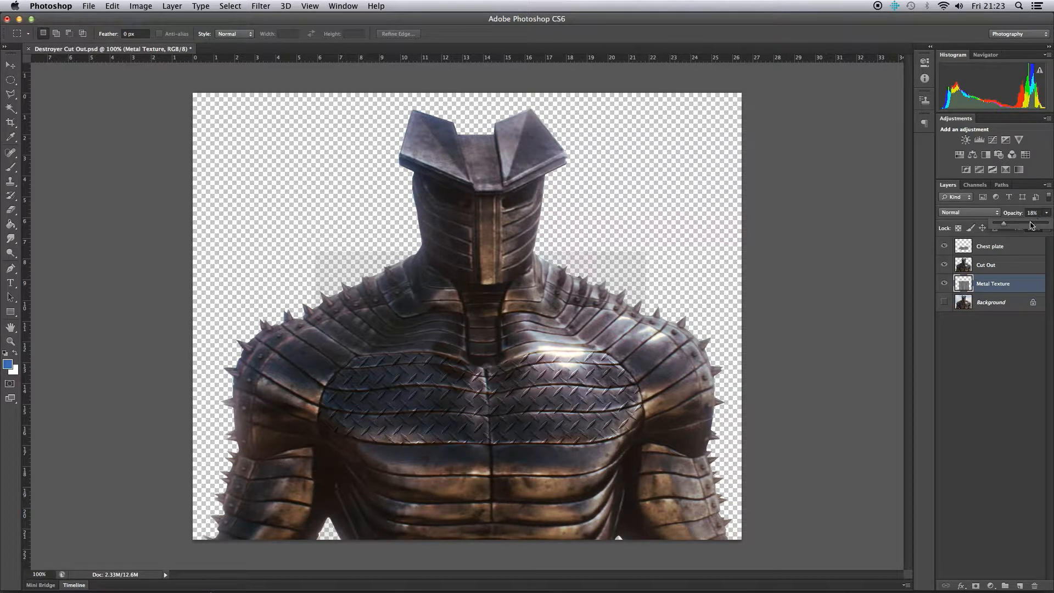
pyautogui.moveTo(1008, 224); pyautogui.dragTo(1047, 224)
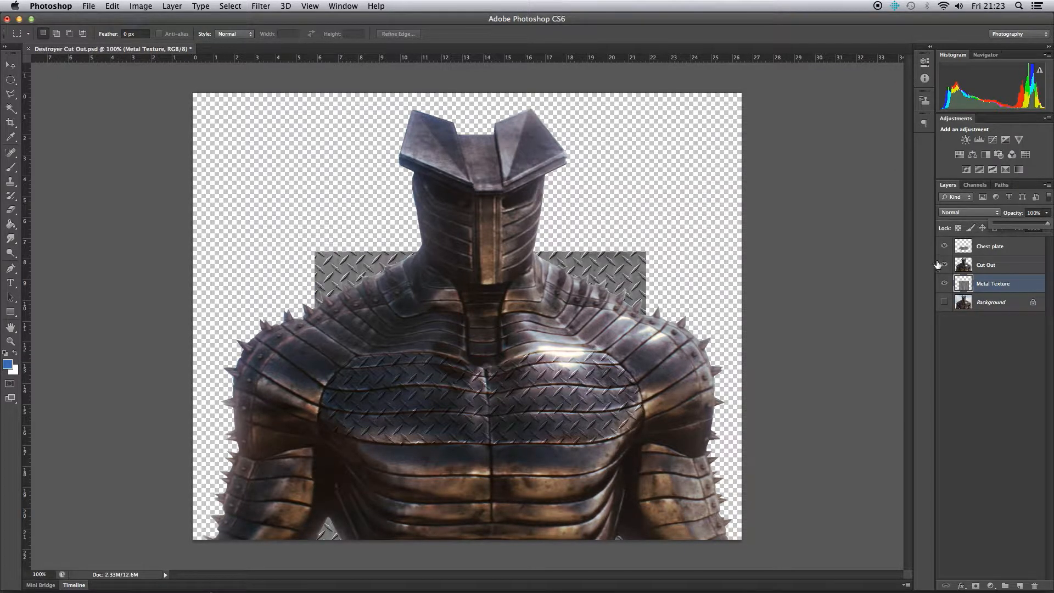
# Try the Metal Texture layer above Cut Out to compare the stacking order, and return it below Cut Out
pyautogui.click(983, 303)
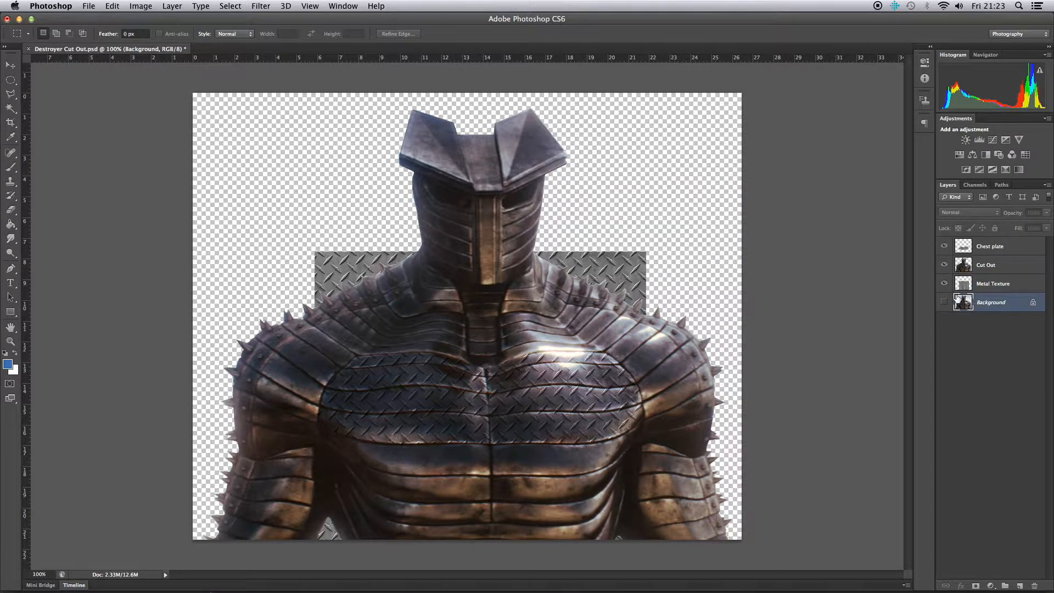
pyautogui.click(976, 280)
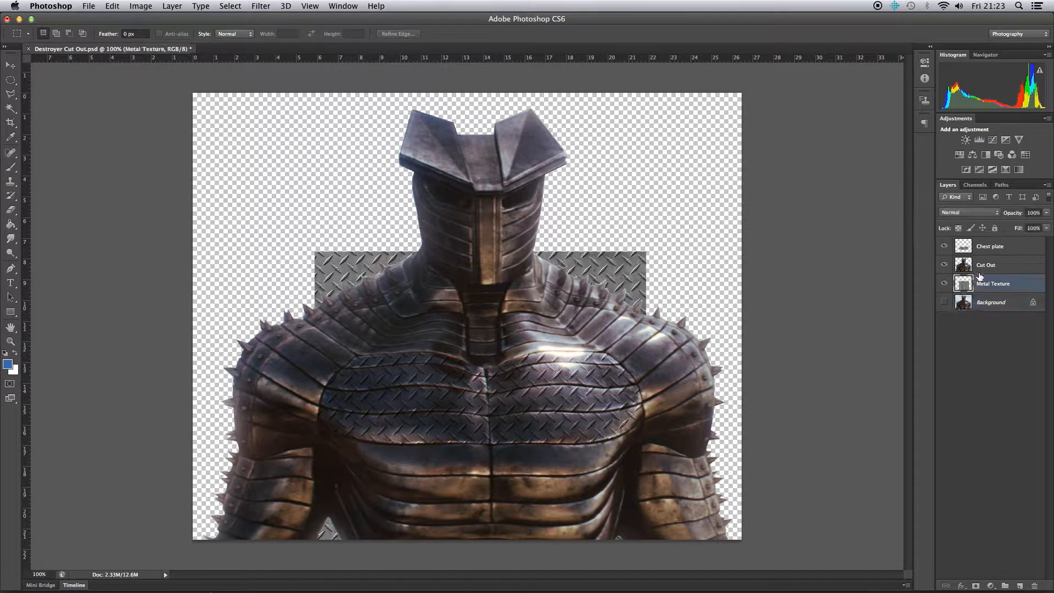
pyautogui.click(985, 263)
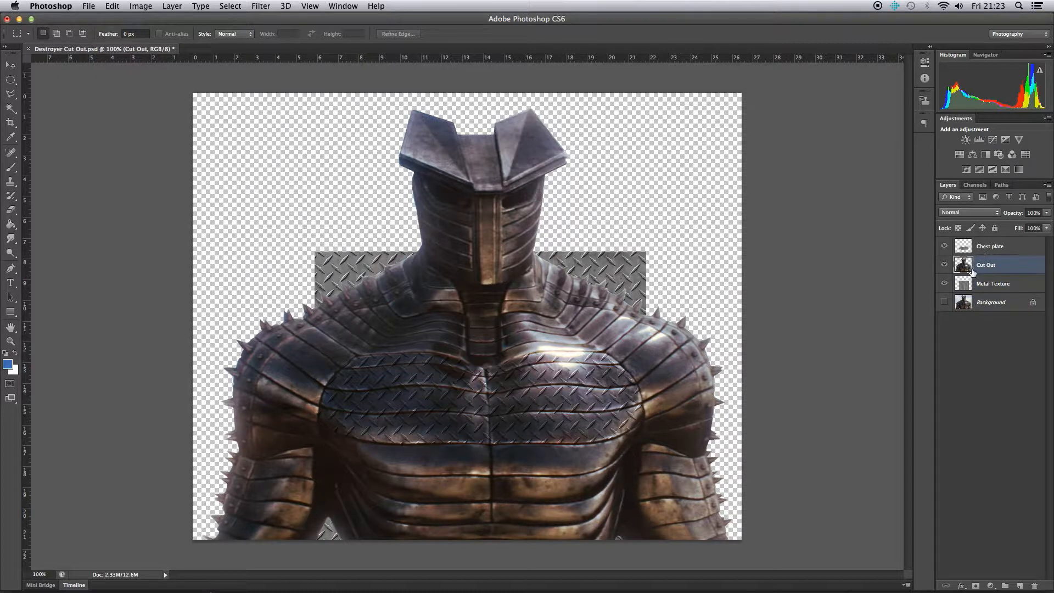
pyautogui.moveTo(983, 285); pyautogui.dragTo(993, 266)
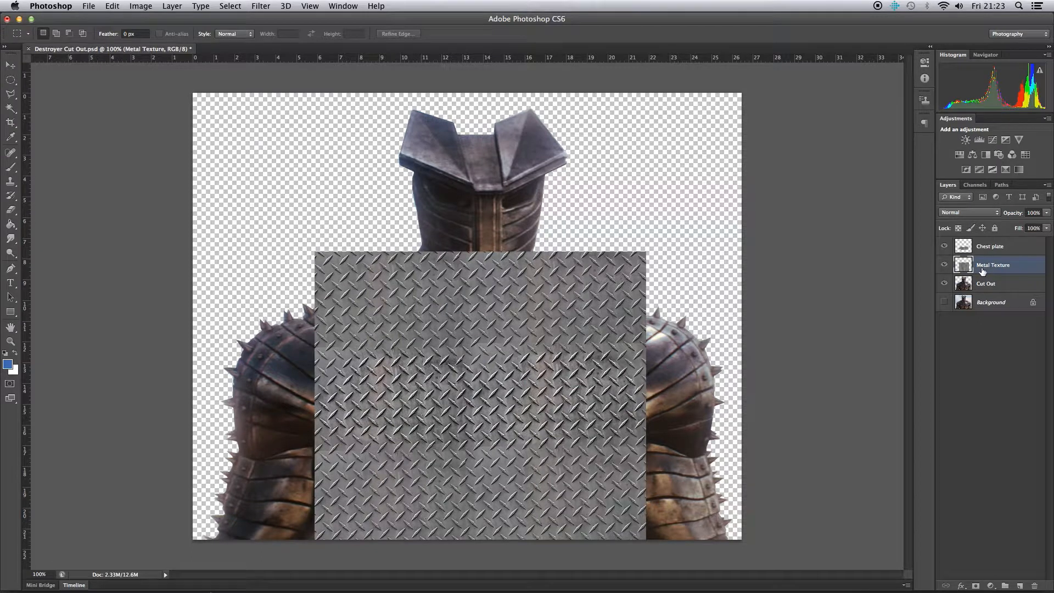
pyautogui.moveTo(992, 268); pyautogui.dragTo(984, 286)
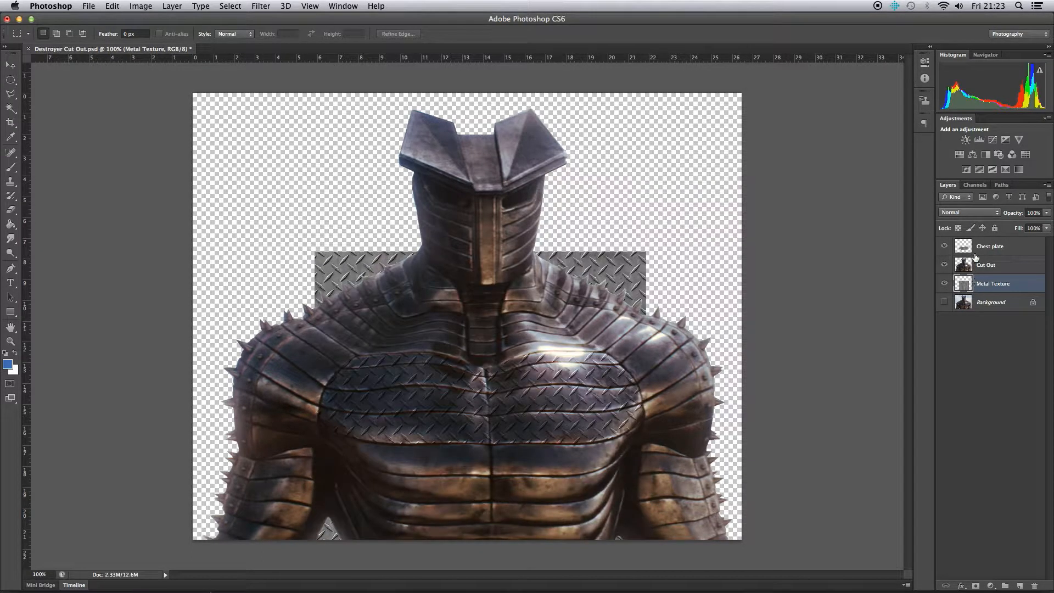
# Toggle the Metal Texture layer's visibility and leave the layer hidden
pyautogui.click(944, 287)
pyautogui.click(944, 286)
pyautogui.click(943, 284)
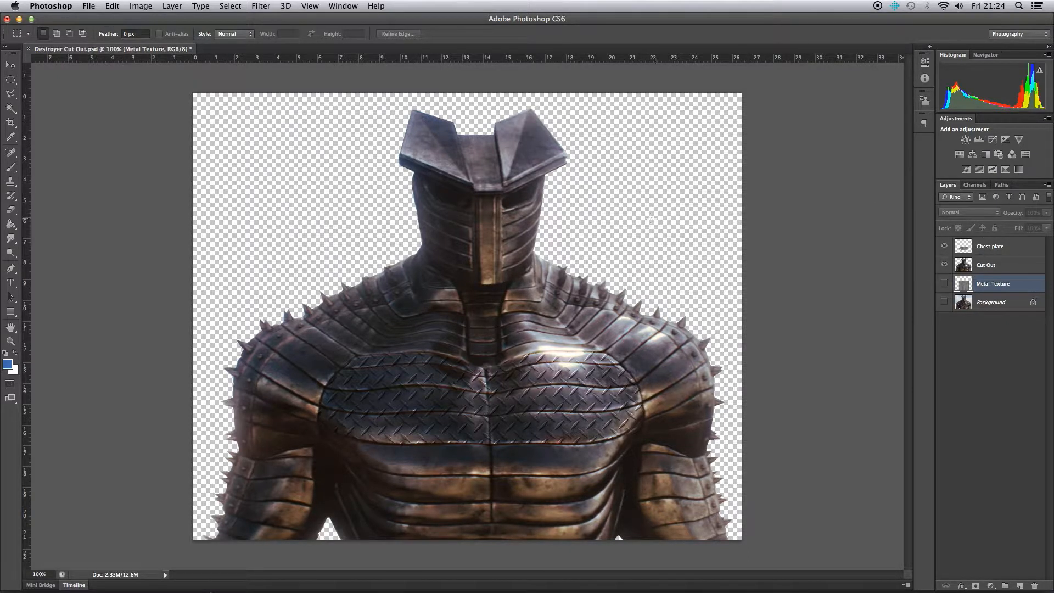
# Open the Rust Texture.jpg image from the Desktop
pyautogui.click(90, 6)
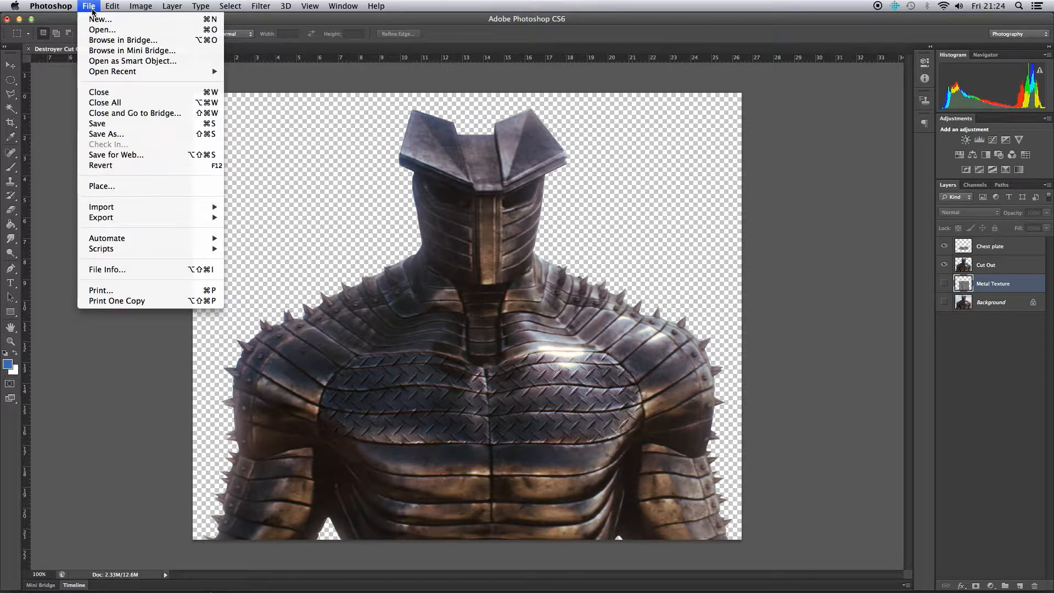
pyautogui.click(94, 28)
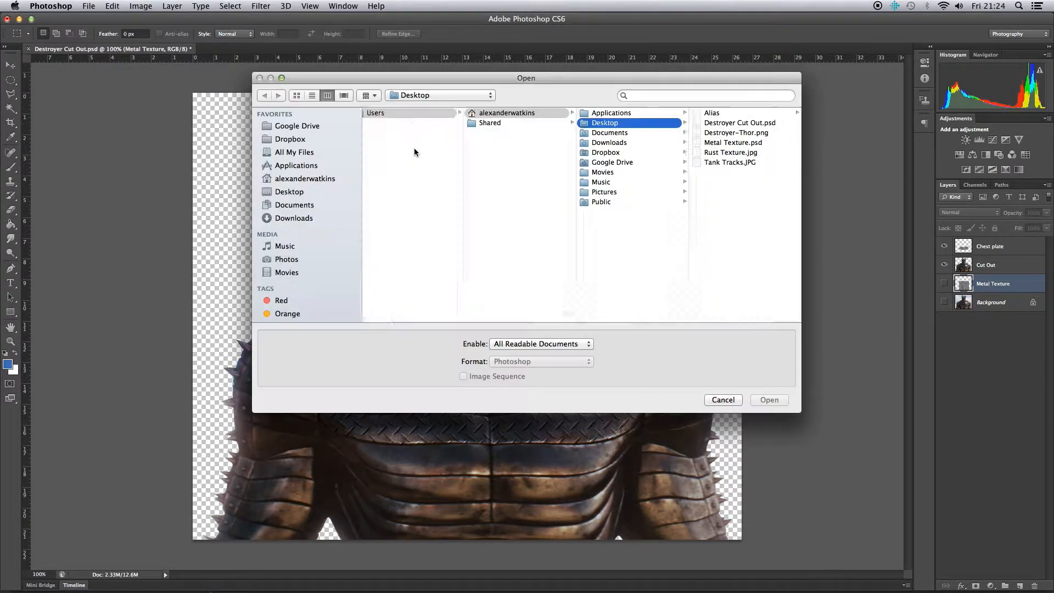
pyautogui.click(717, 153)
pyautogui.click(771, 401)
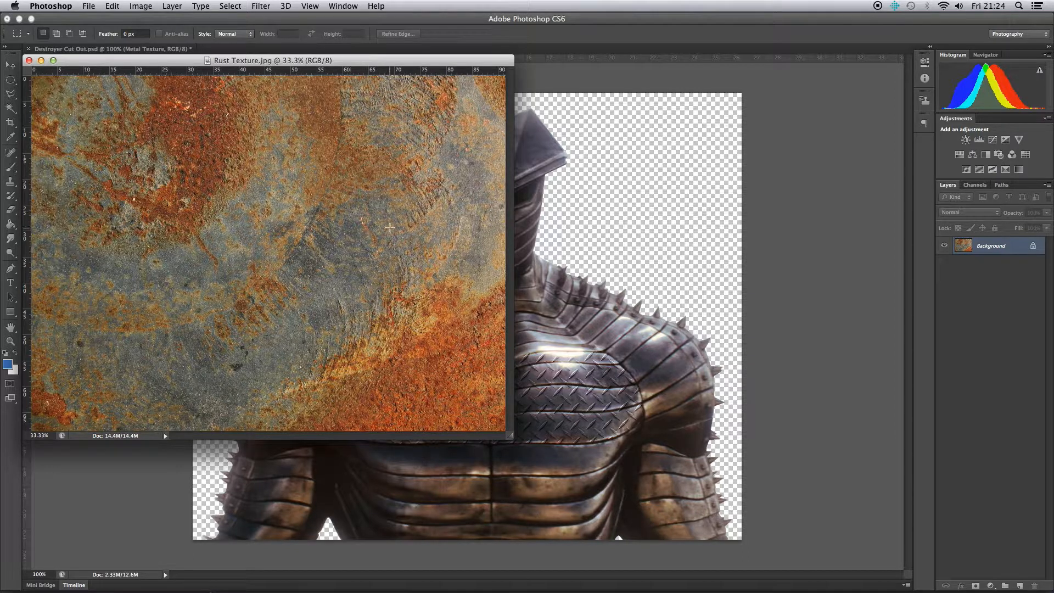
# Bring the rust image into the Destroyer Cut Out document and place its layer at the top of the stack
pyautogui.press('v')
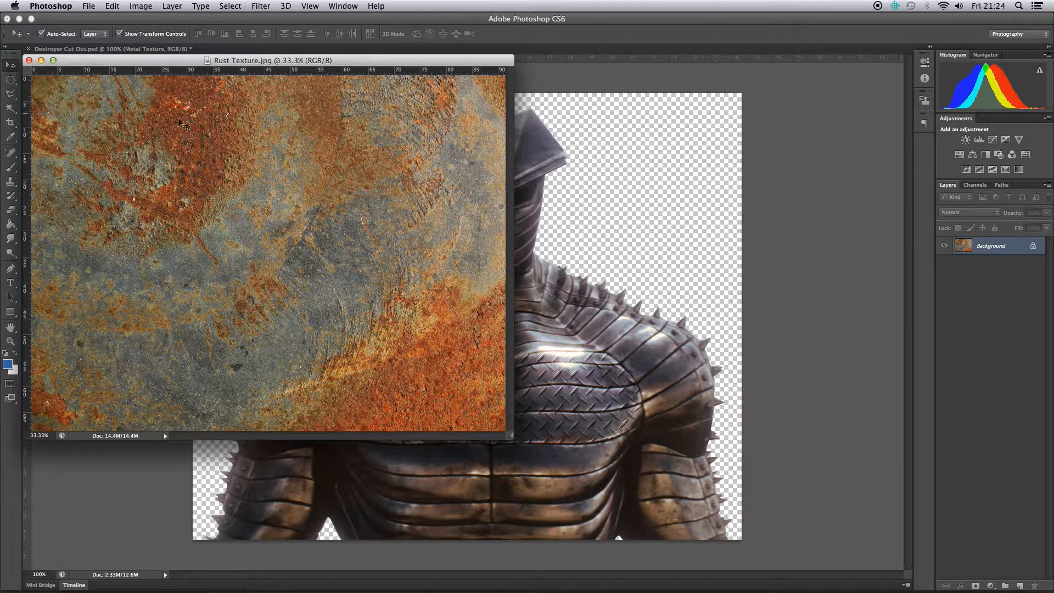
pyautogui.moveTo(563, 255); pyautogui.dragTo(564, 256)
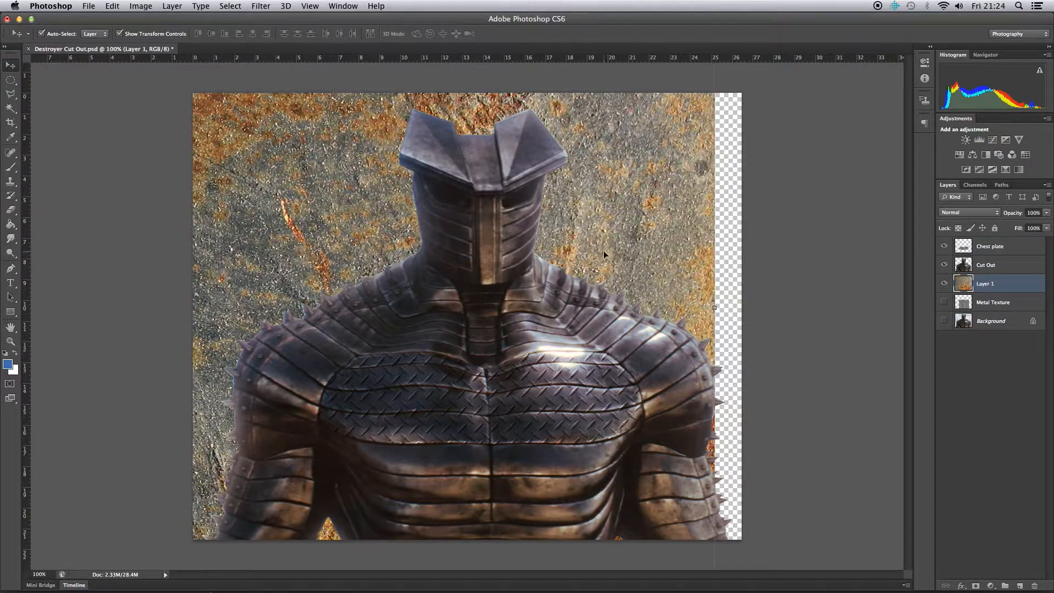
pyautogui.moveTo(988, 284); pyautogui.dragTo(959, 250)
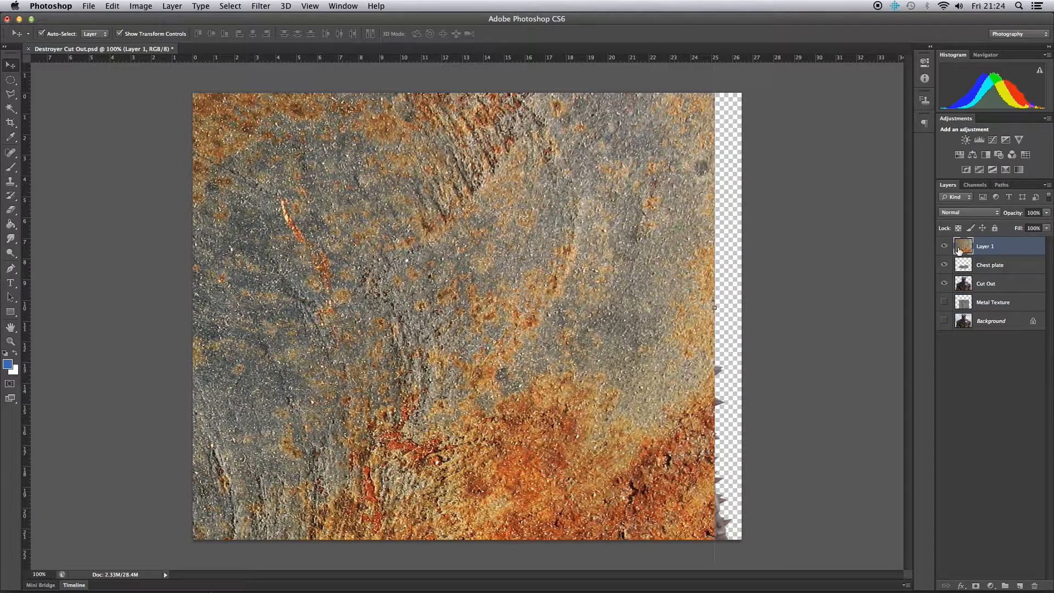
# Scale the rust texture layer down proportionally to about 35% and position it over the figure's upper part
pyautogui.keyDown('alt'); pyautogui.click(477, 226); pyautogui.keyUp('alt')
pyautogui.keyDown('alt'); pyautogui.click(478, 226); pyautogui.keyUp('alt')
pyautogui.keyDown('alt'); pyautogui.click(478, 226); pyautogui.keyUp('alt')
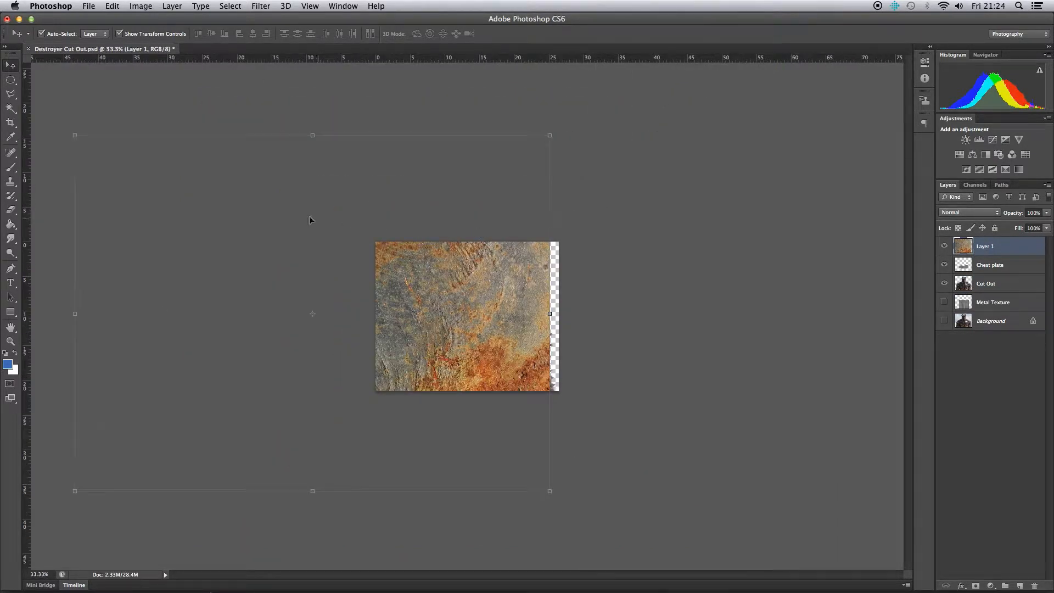
pyautogui.click(74, 135)
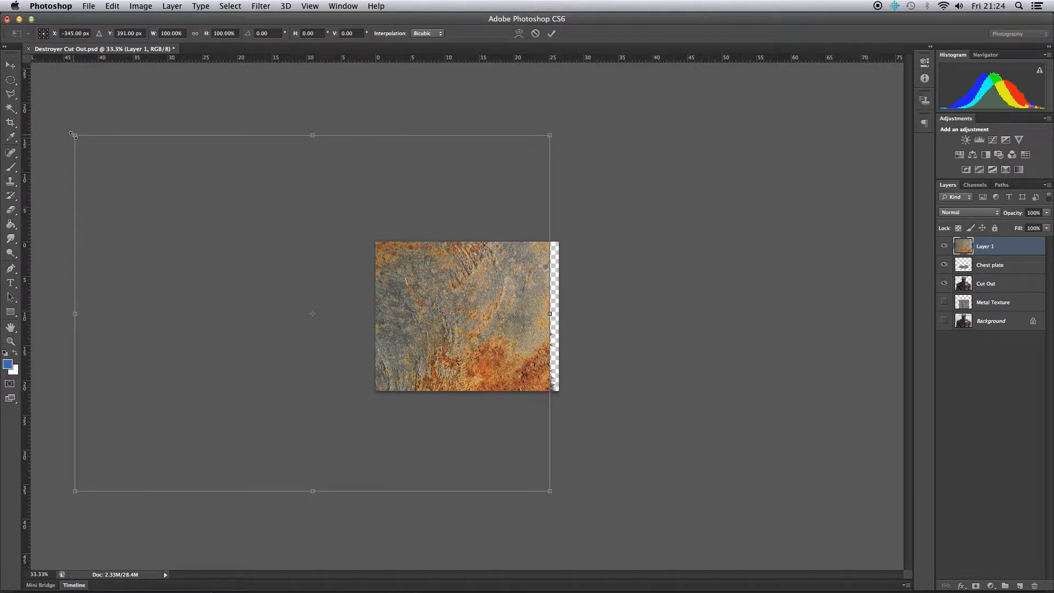
pyautogui.moveTo(75, 135); pyautogui.dragTo(460, 265)
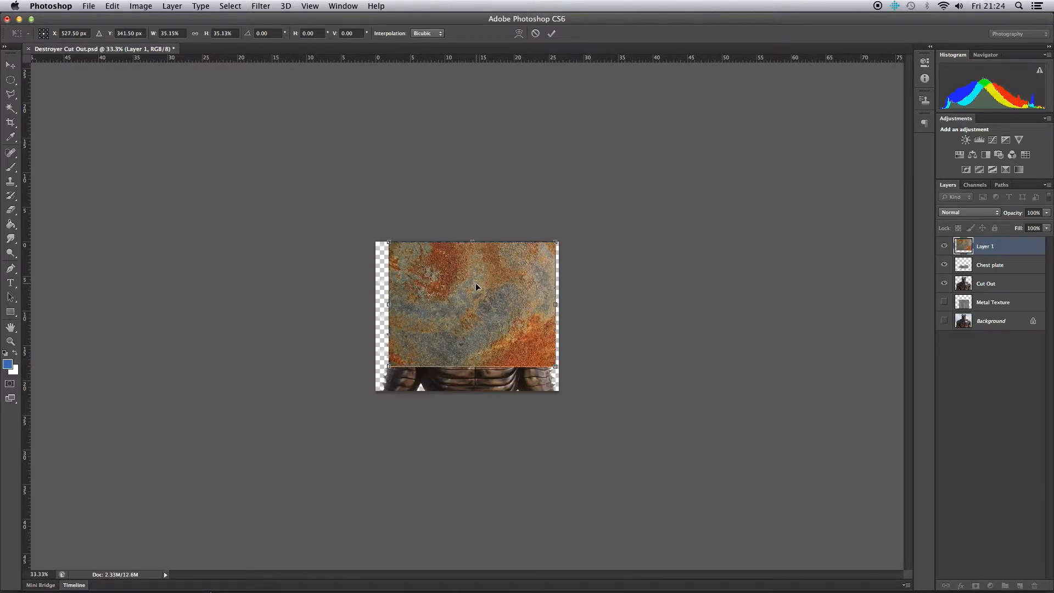
# Shrink the rust texture further, position it over the head and upper chest, and apply the transformation
pyautogui.click(475, 285)
pyautogui.click(481, 266)
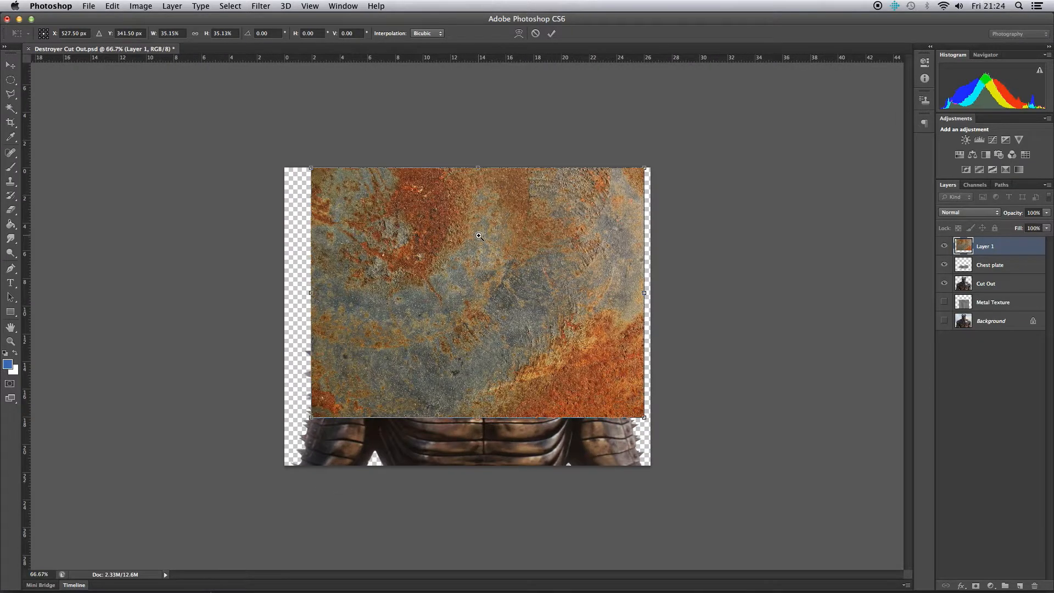
pyautogui.click(492, 208)
pyautogui.click(492, 209)
pyautogui.scroll(5, 467, 274)
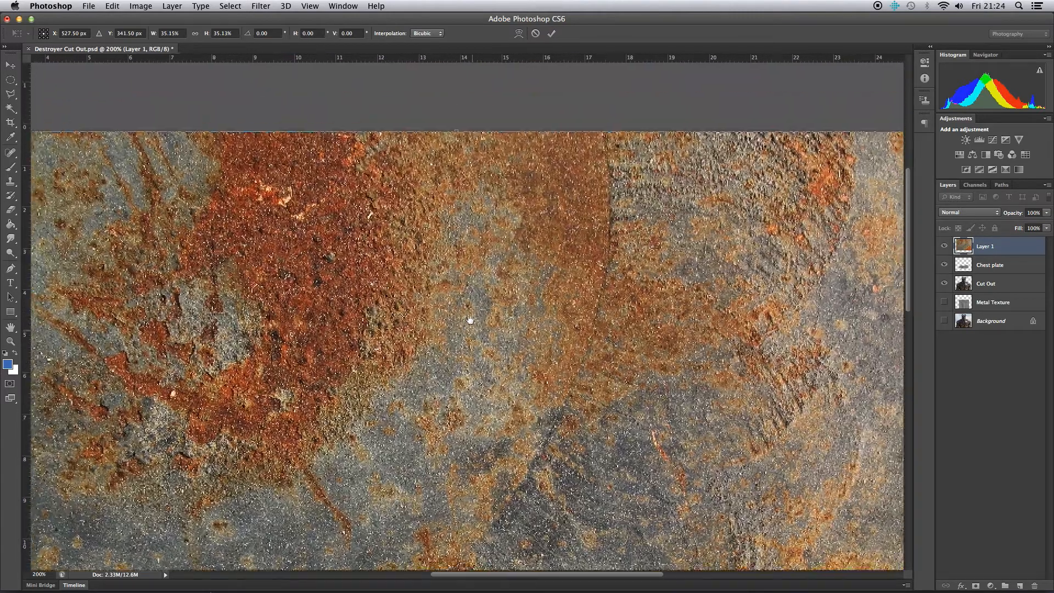
pyautogui.keyDown('alt'); pyautogui.click(477, 245); pyautogui.keyUp('alt')
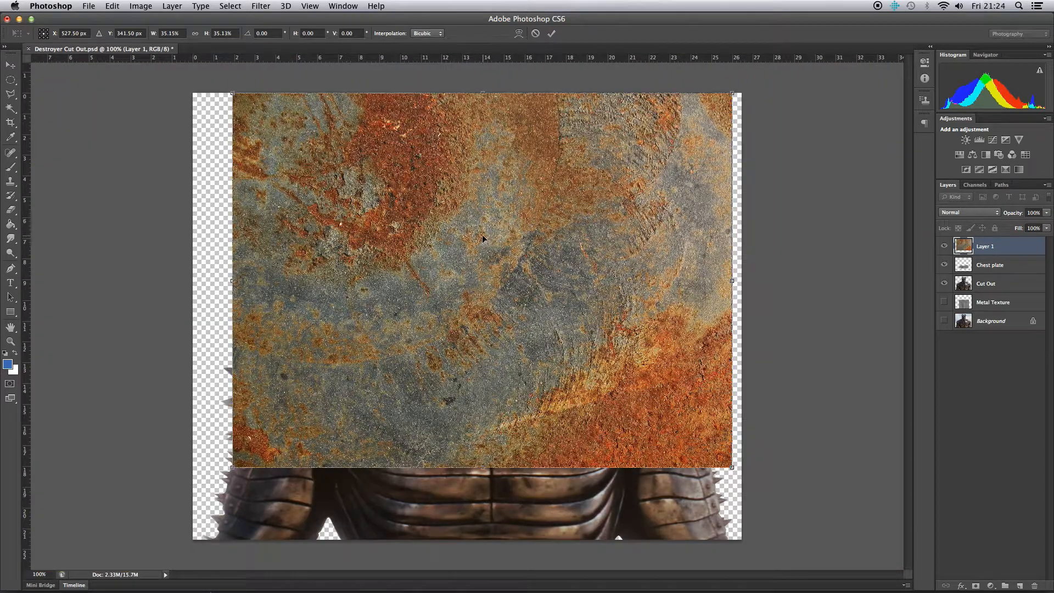
pyautogui.moveTo(232, 466); pyautogui.dragTo(342, 385)
pyautogui.moveTo(452, 247); pyautogui.dragTo(429, 239)
pyautogui.press('Return')
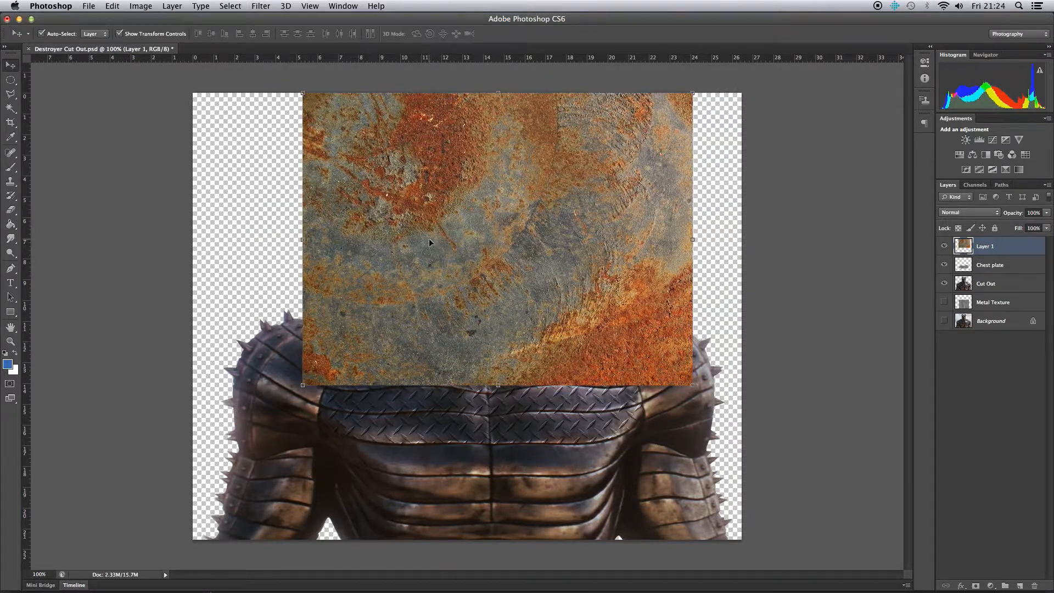
# Lower the rust texture layer's opacity to 59% so the helmet shows through it
pyautogui.click(1047, 212)
pyautogui.moveTo(1046, 223); pyautogui.dragTo(1025, 224)
pyautogui.click(439, 141)
pyautogui.keyDown('super'); pyautogui.click(438, 142); pyautogui.keyUp('super')
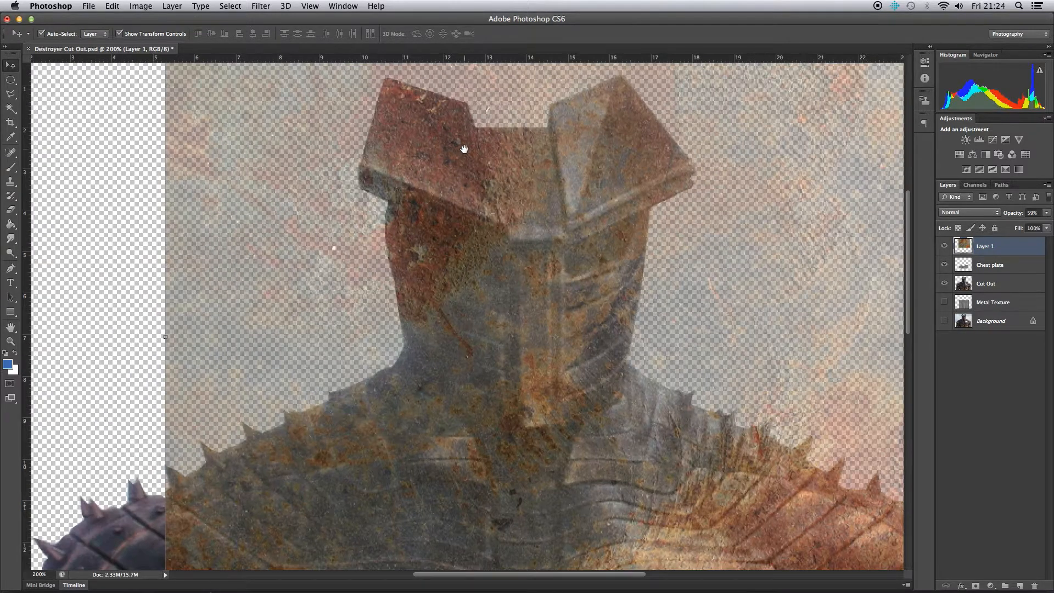
pyautogui.moveTo(460, 149); pyautogui.dragTo(392, 206)
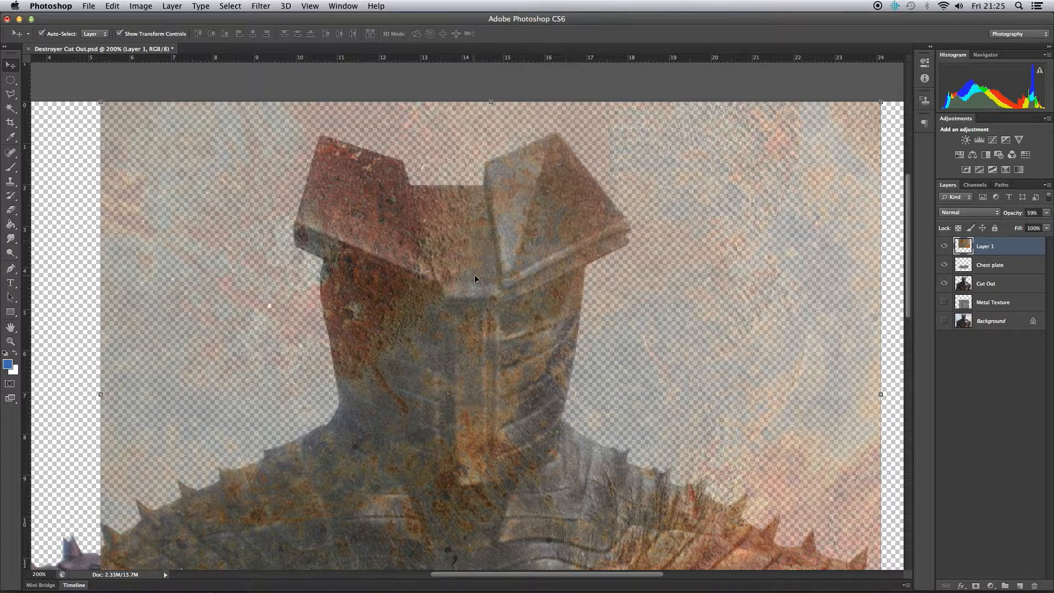
pyautogui.keyDown('alt'); pyautogui.keyDown('super'); pyautogui.click(500, 273); pyautogui.keyUp('super'); pyautogui.keyUp('alt')
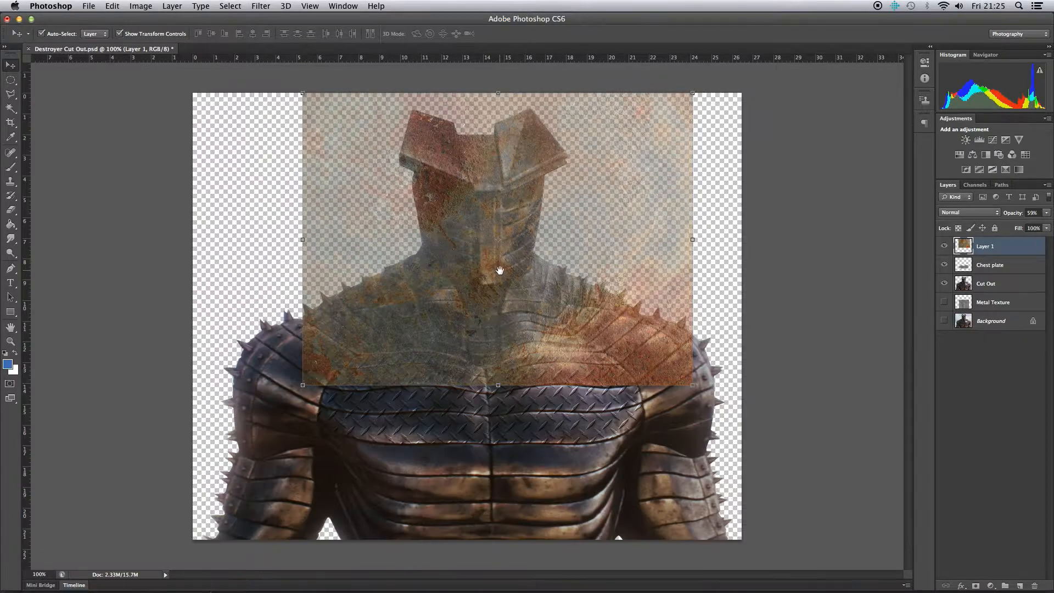
pyautogui.keyDown('super'); pyautogui.click(491, 163); pyautogui.keyUp('super')
pyautogui.scroll(3, 439, 274)
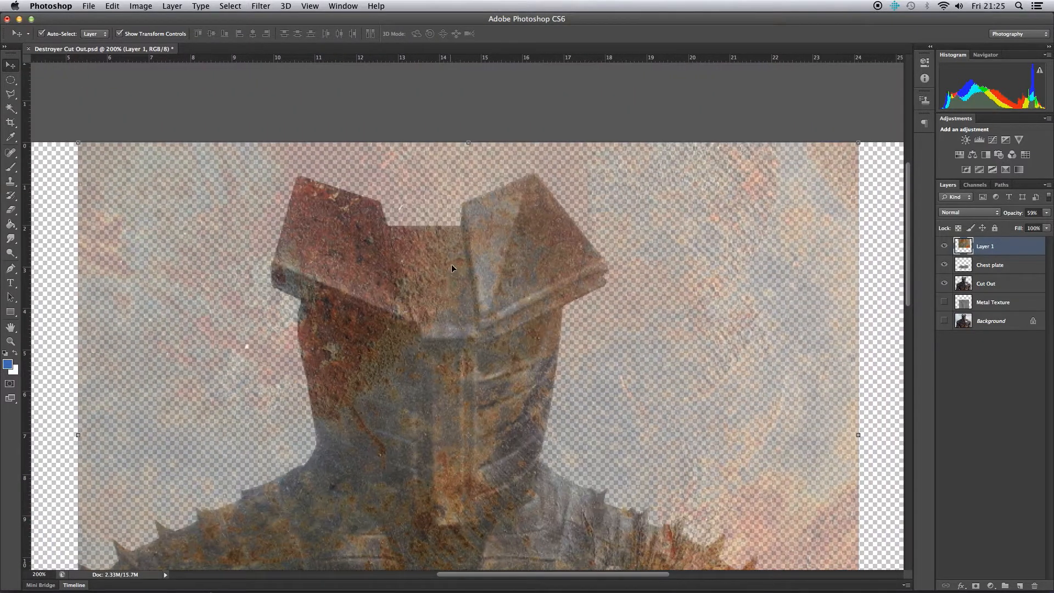
# Copy a rectangular area of rust over the helmet's left-hand horn onto a new layer and hide that layer
pyautogui.click(11, 81)
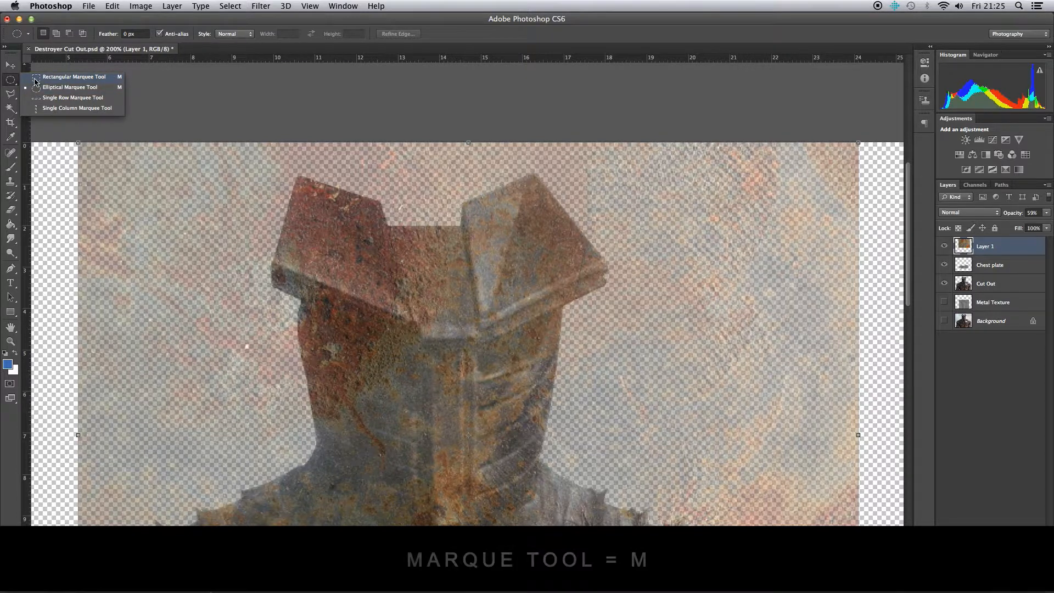
pyautogui.click(35, 78)
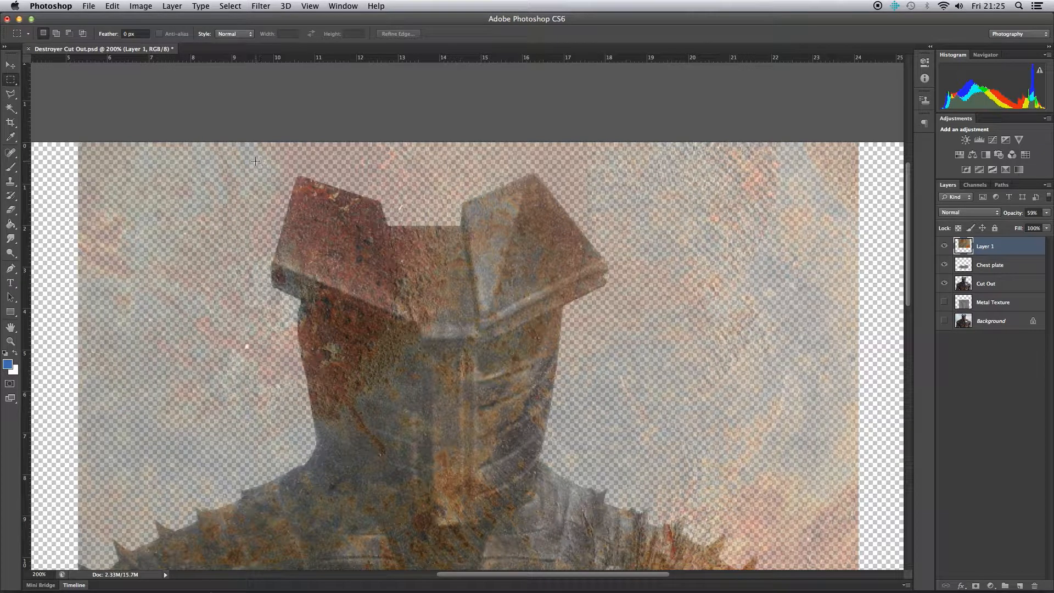
pyautogui.moveTo(254, 159); pyautogui.dragTo(436, 349)
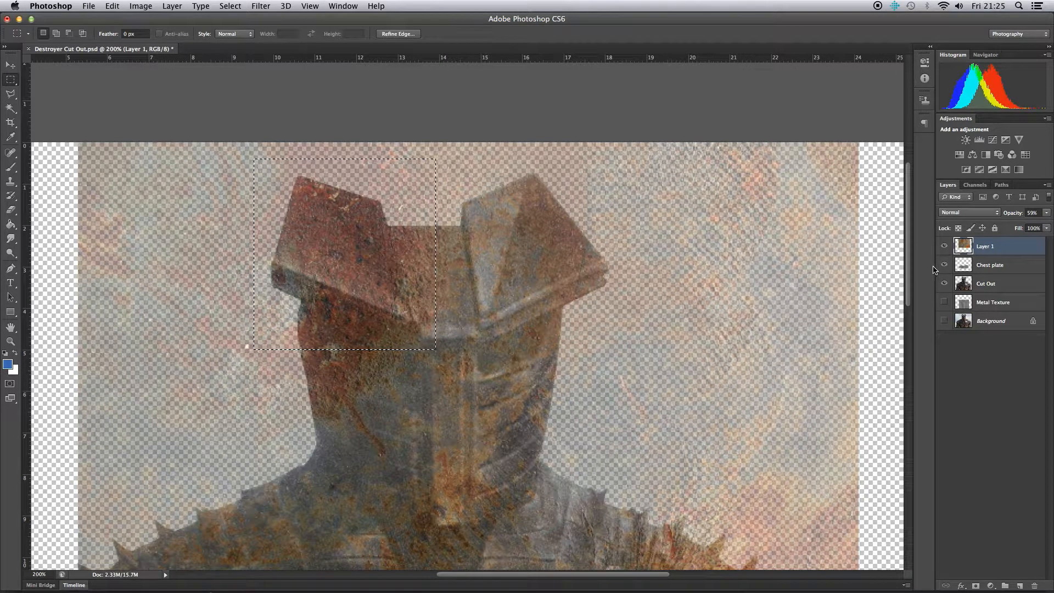
pyautogui.press('super+c')
pyautogui.press('super+v')
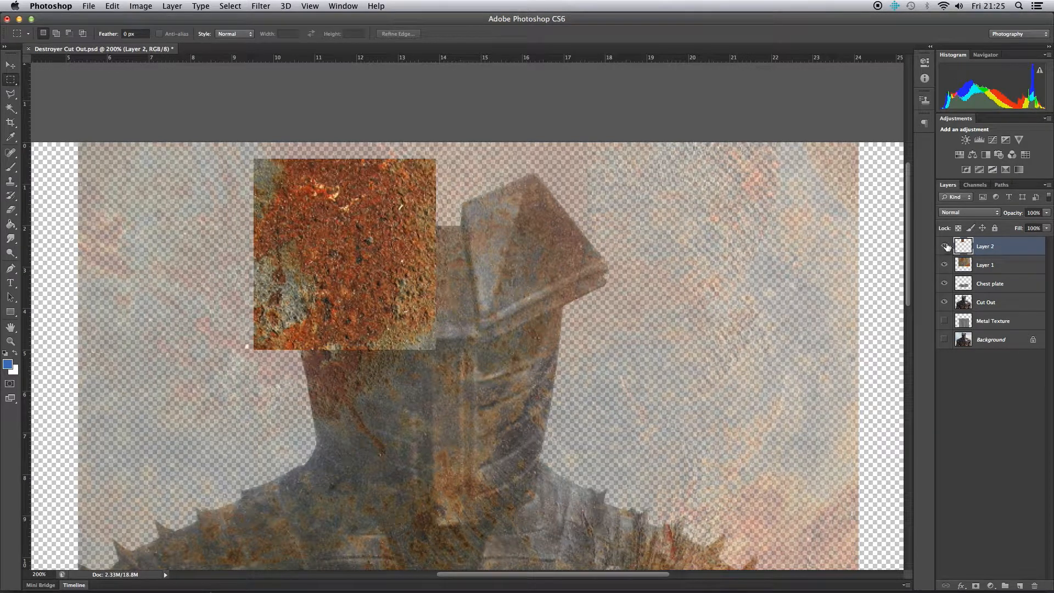
pyautogui.click(944, 248)
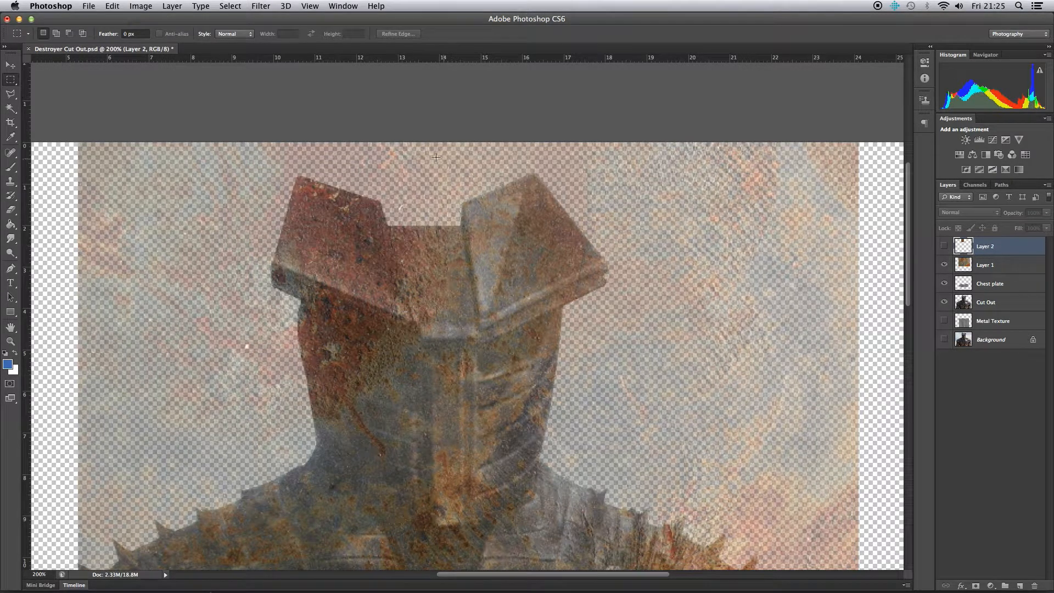
# Copy a rectangular area of the full rust layer over the helmet's right-hand horn onto a new layer
pyautogui.moveTo(453, 157); pyautogui.dragTo(640, 360)
pyautogui.click(965, 273)
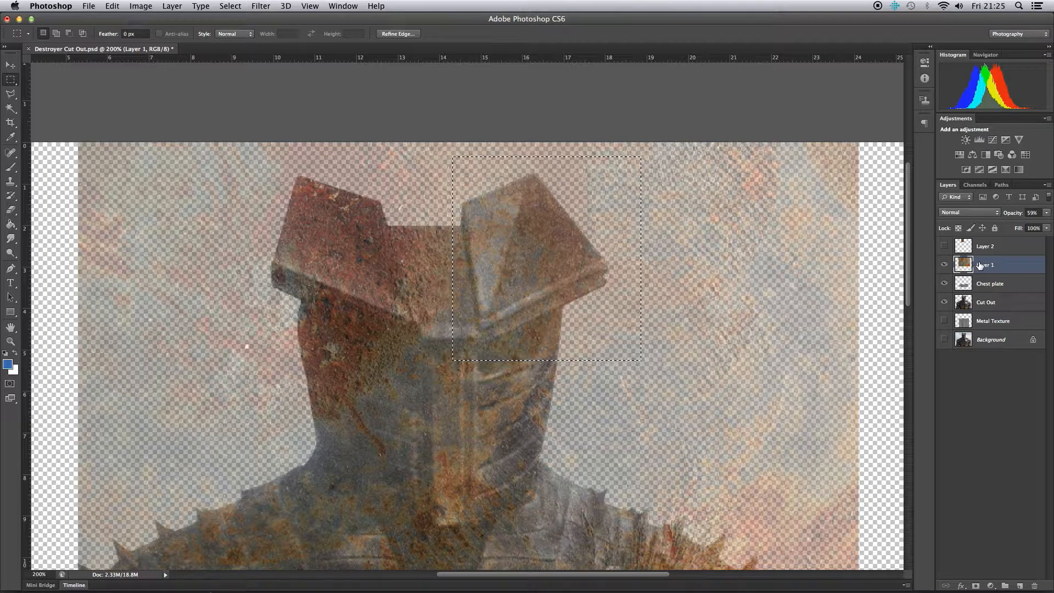
pyautogui.click(988, 246)
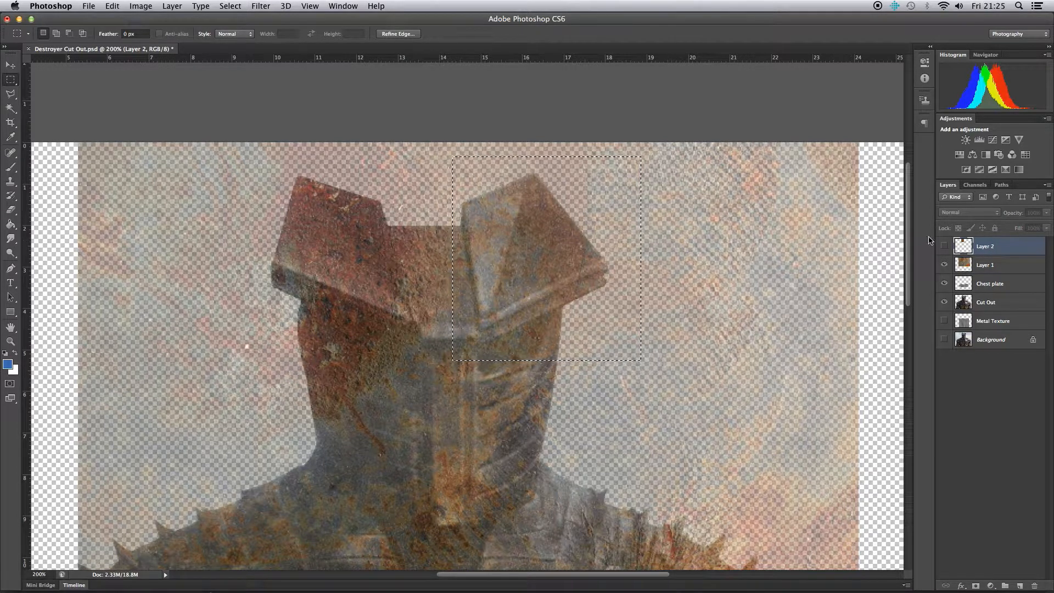
pyautogui.click(949, 246)
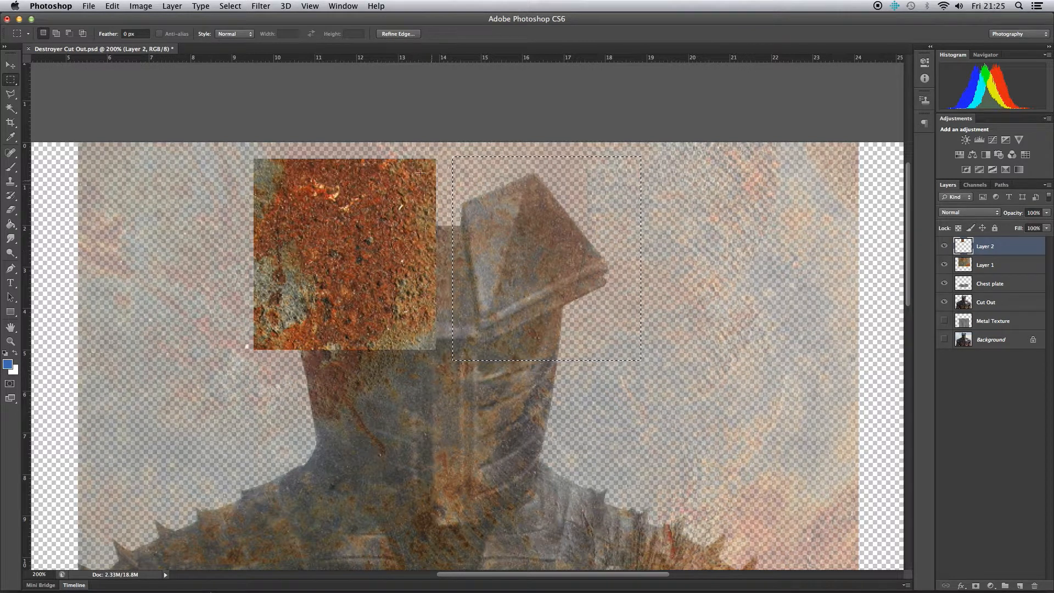
pyautogui.click(943, 247)
pyautogui.click(983, 265)
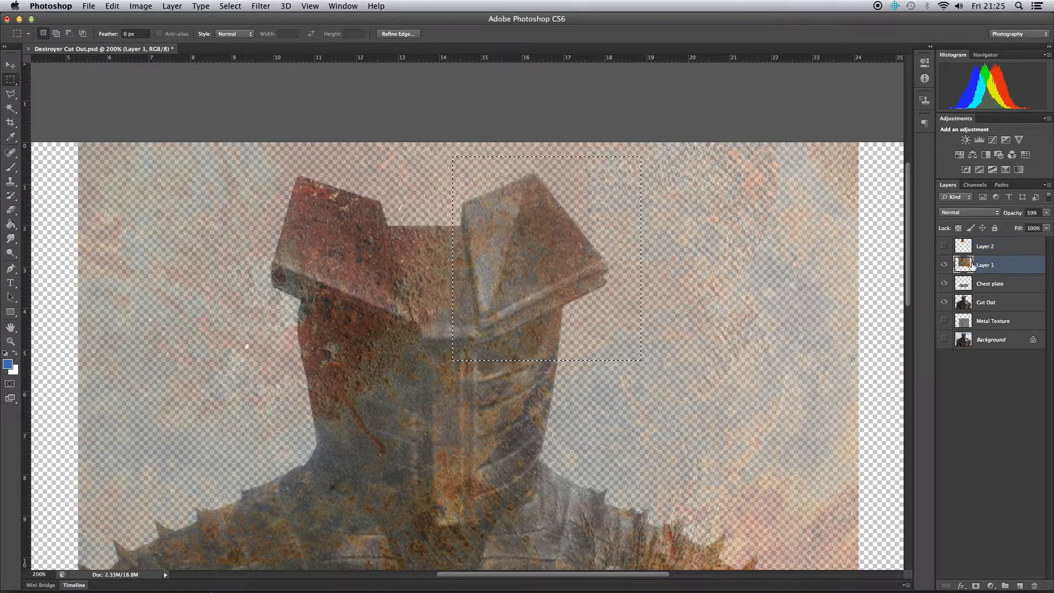
pyautogui.press('super+j')
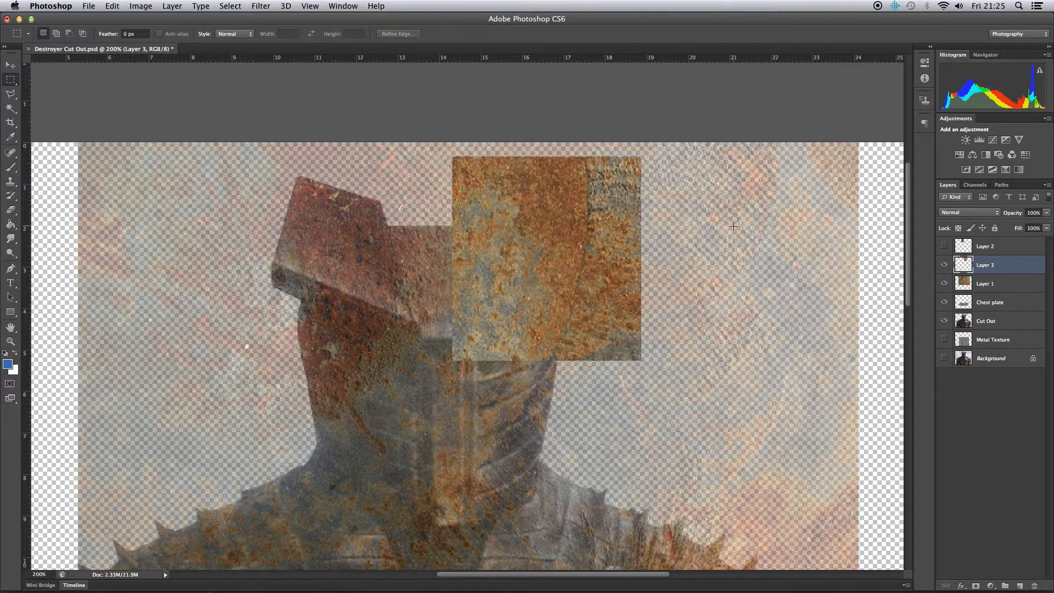
# Hide the full rust layer, show both horn patches and lower their opacity to 48%
pyautogui.click(945, 284)
pyautogui.click(944, 247)
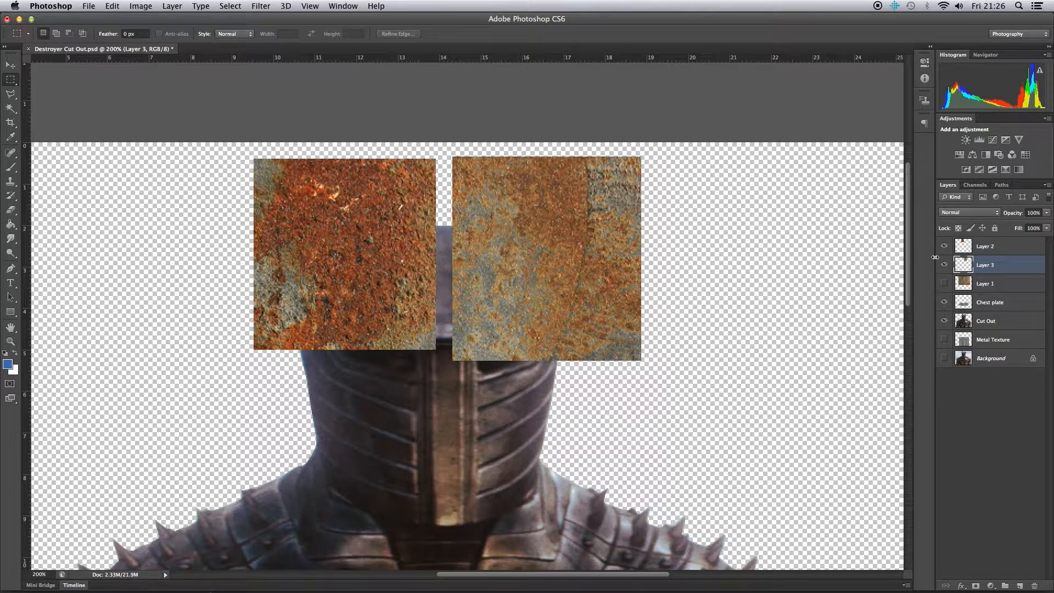
pyautogui.click(486, 248)
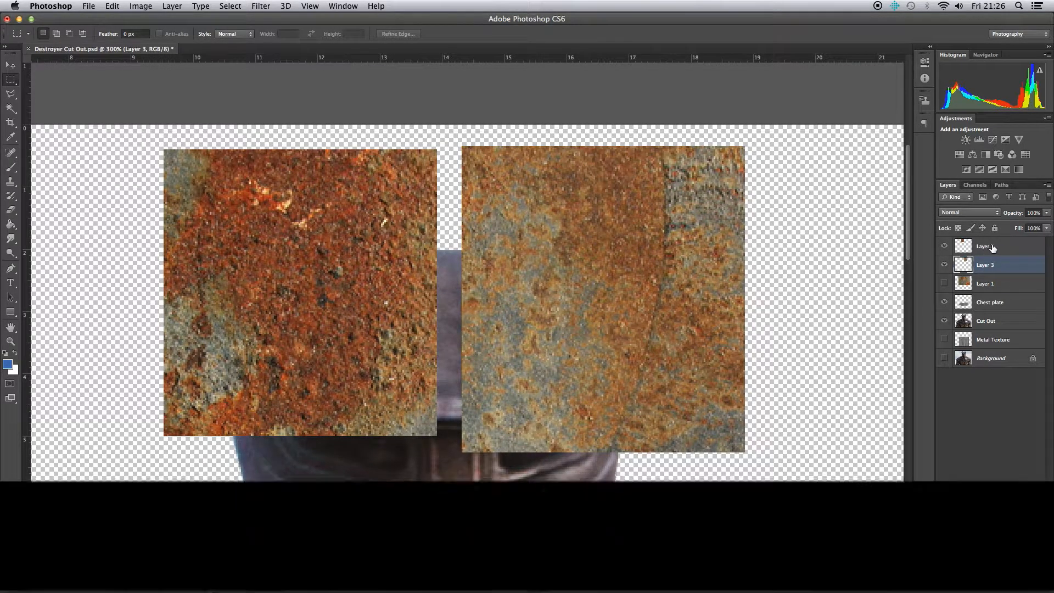
pyautogui.keyDown('shift'); pyautogui.click(991, 248); pyautogui.keyUp('shift')
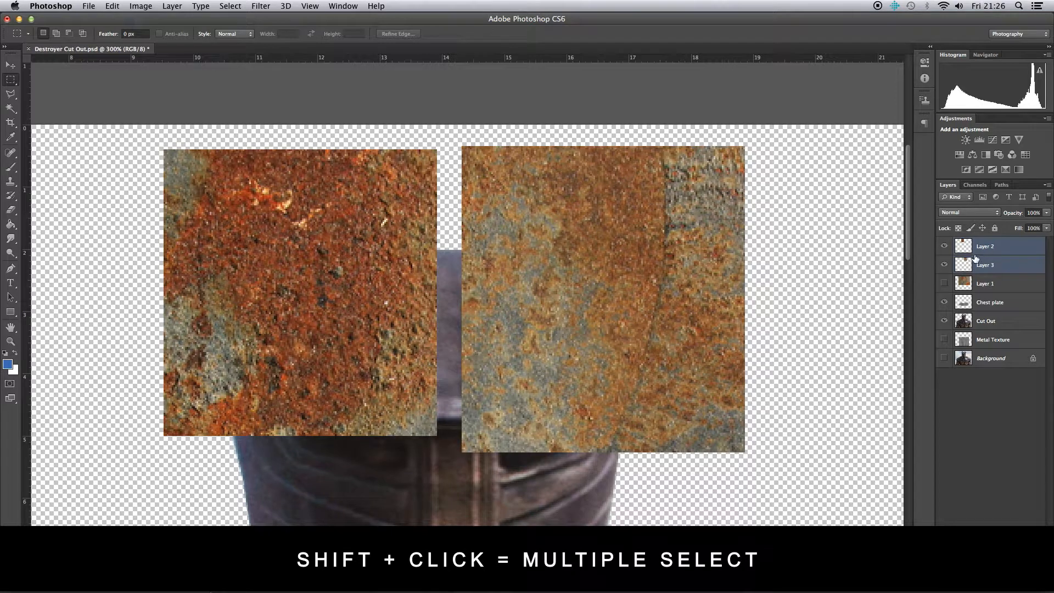
pyautogui.moveTo(1046, 215); pyautogui.dragTo(1020, 225)
pyautogui.click(846, 235)
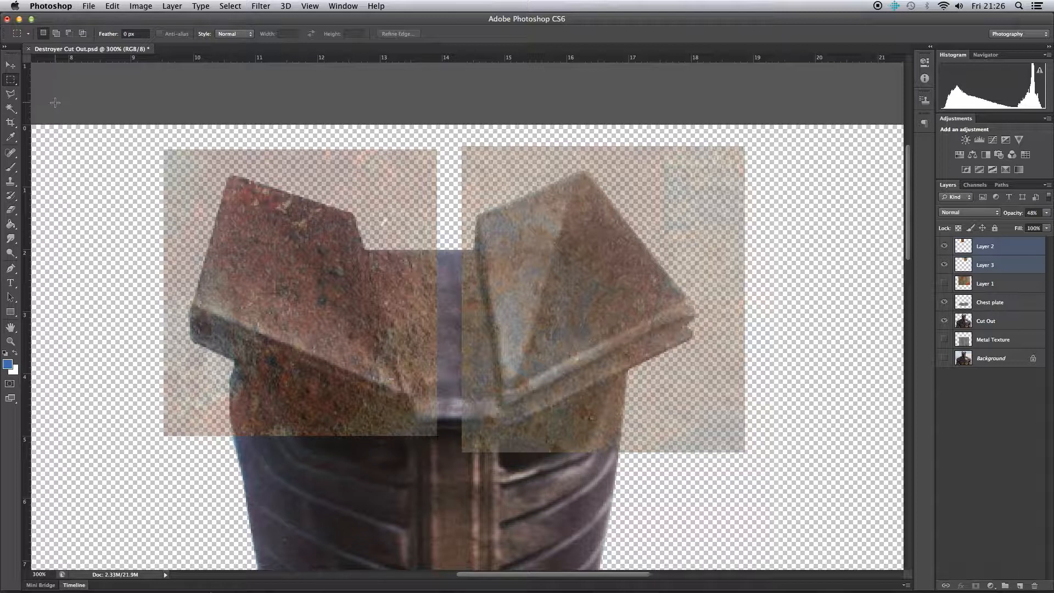
# Distort the left-hand rust patch so its two upper corners and lower outer corner match the horn's corners
pyautogui.click(984, 269)
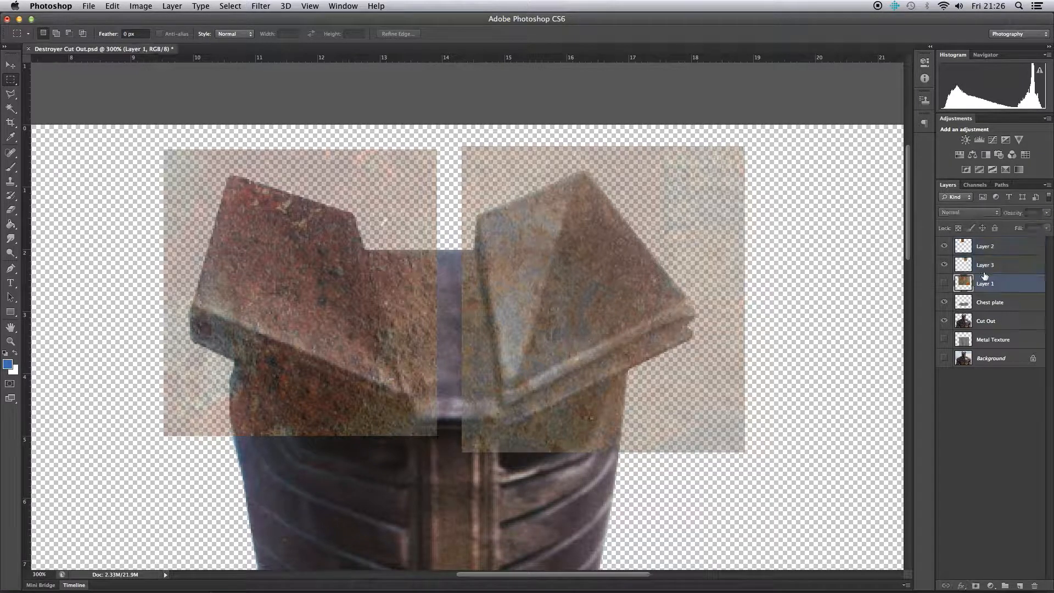
pyautogui.click(991, 250)
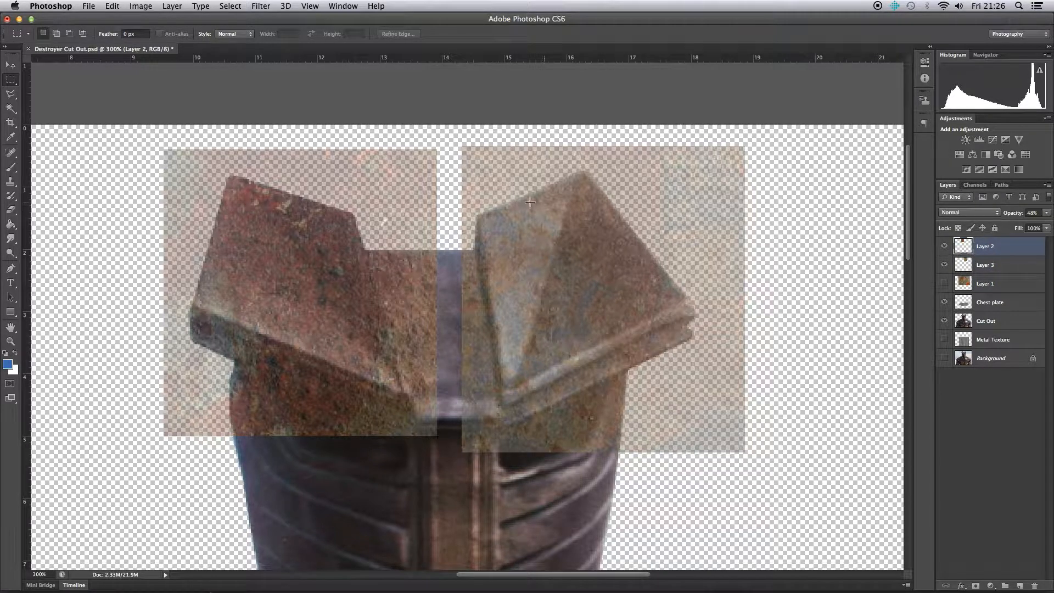
pyautogui.click(11, 65)
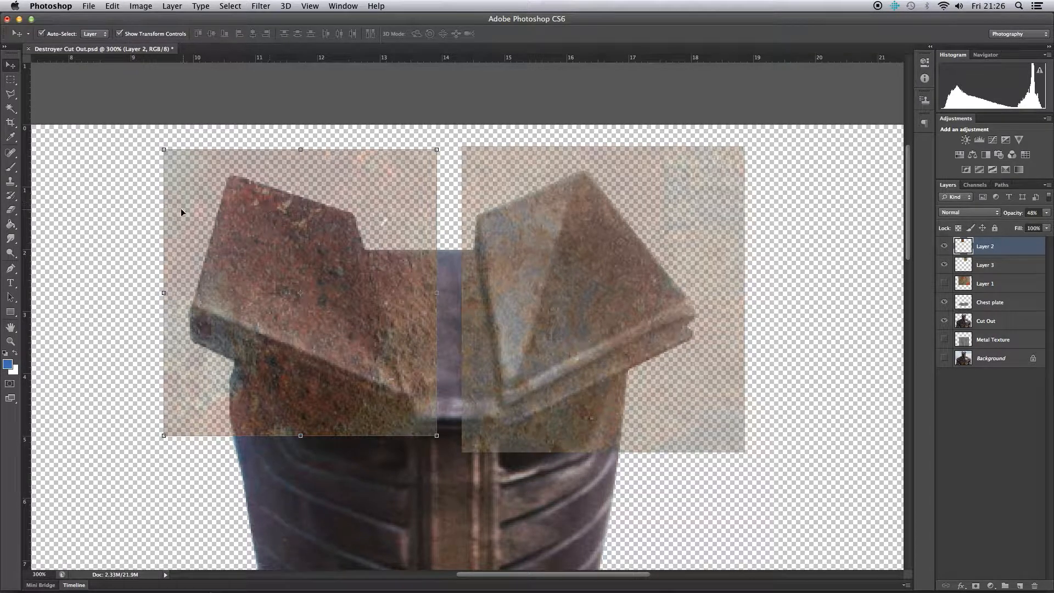
pyautogui.click(112, 6)
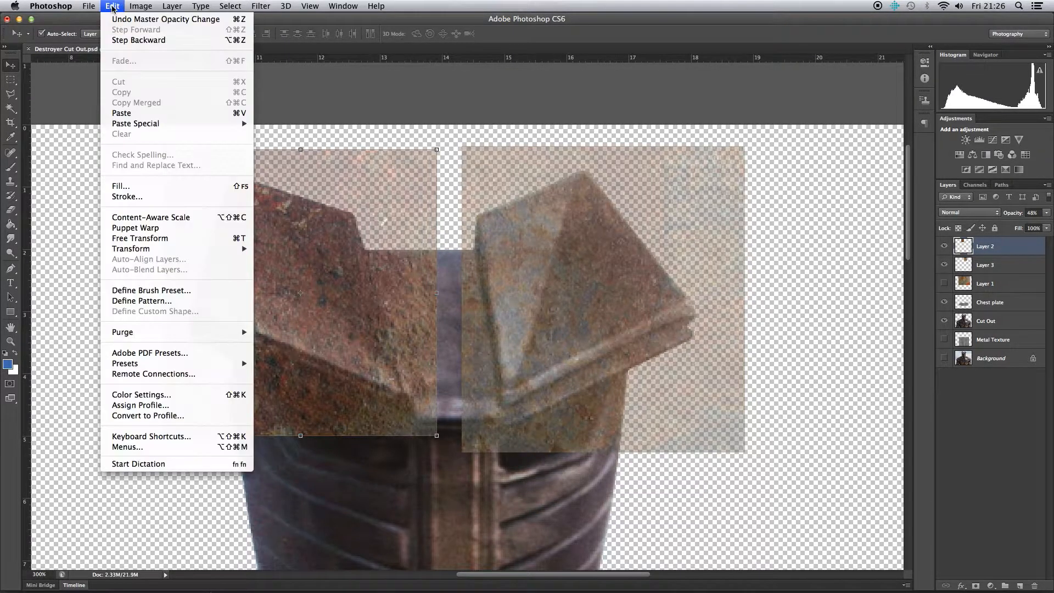
pyautogui.moveTo(192, 249)
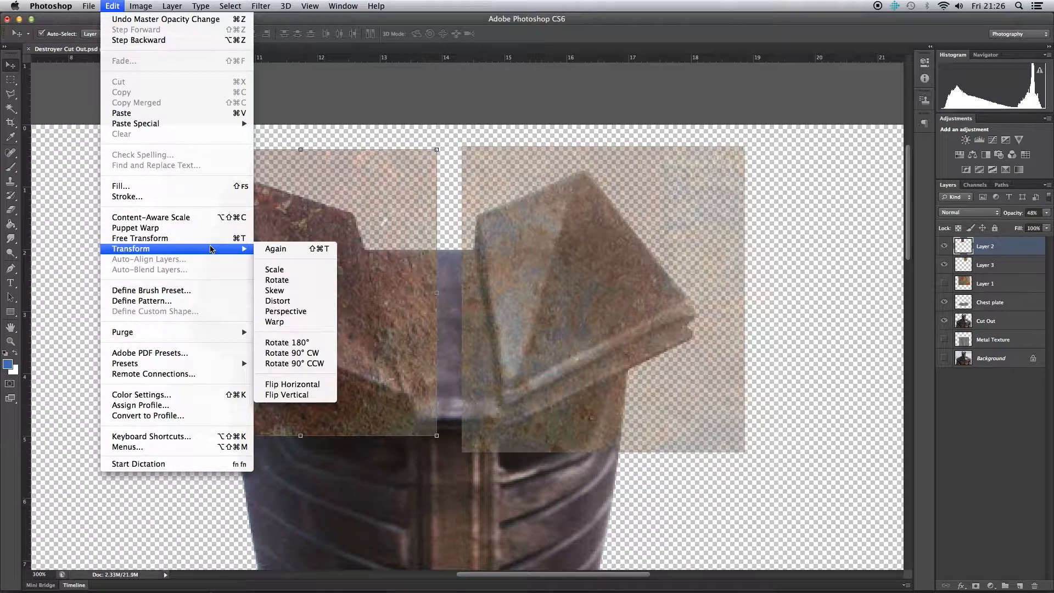
pyautogui.click(303, 270)
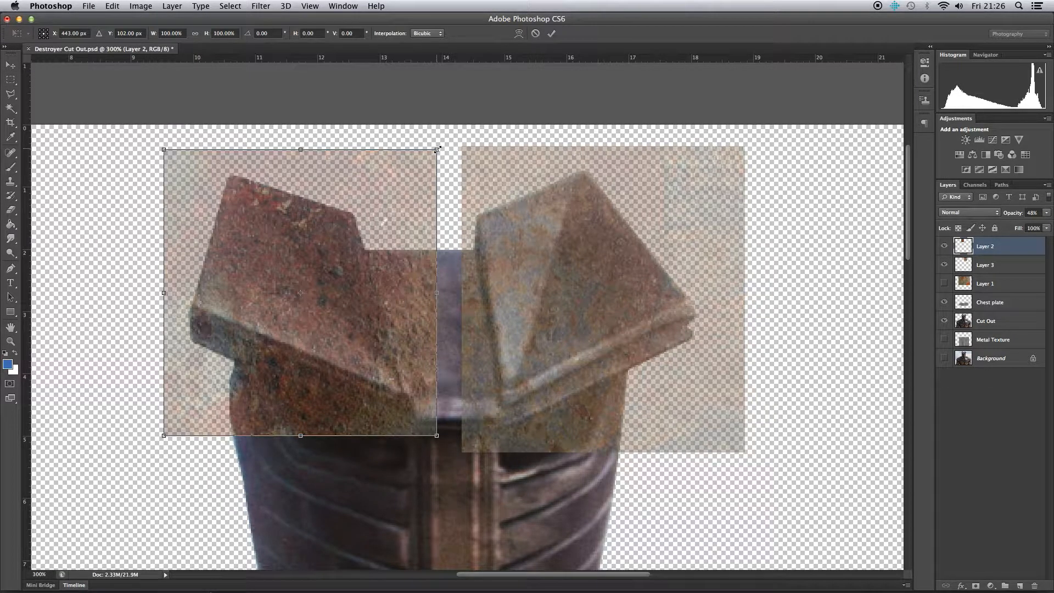
pyautogui.click(115, 6)
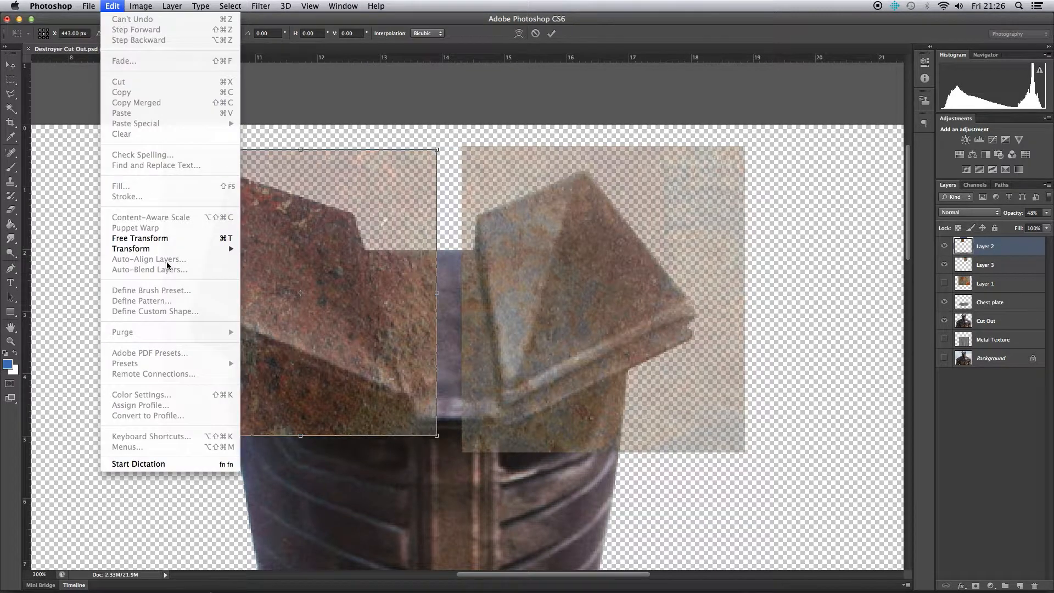
pyautogui.moveTo(170, 248)
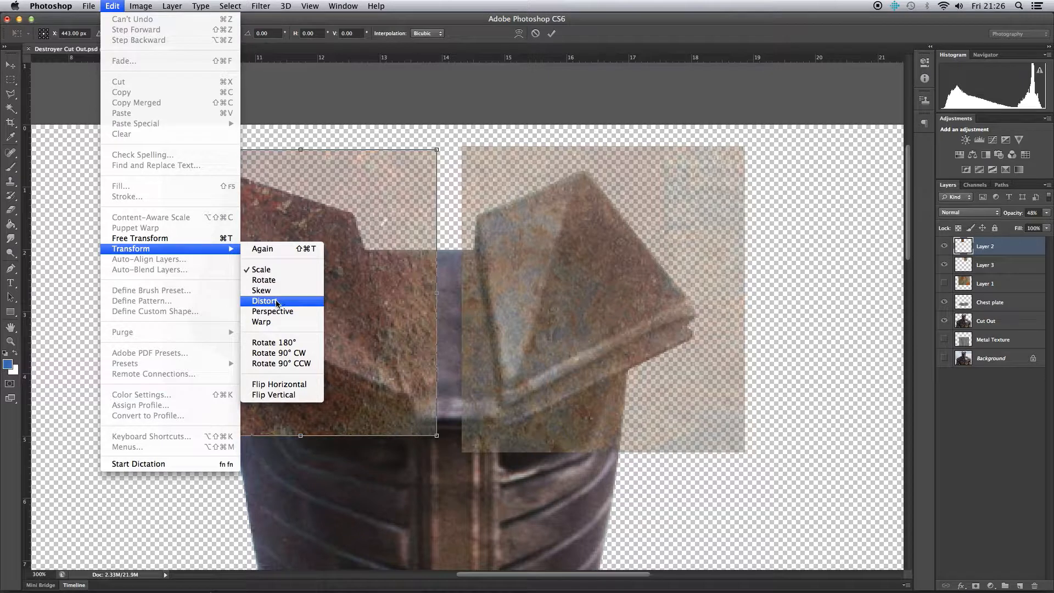
pyautogui.click(277, 303)
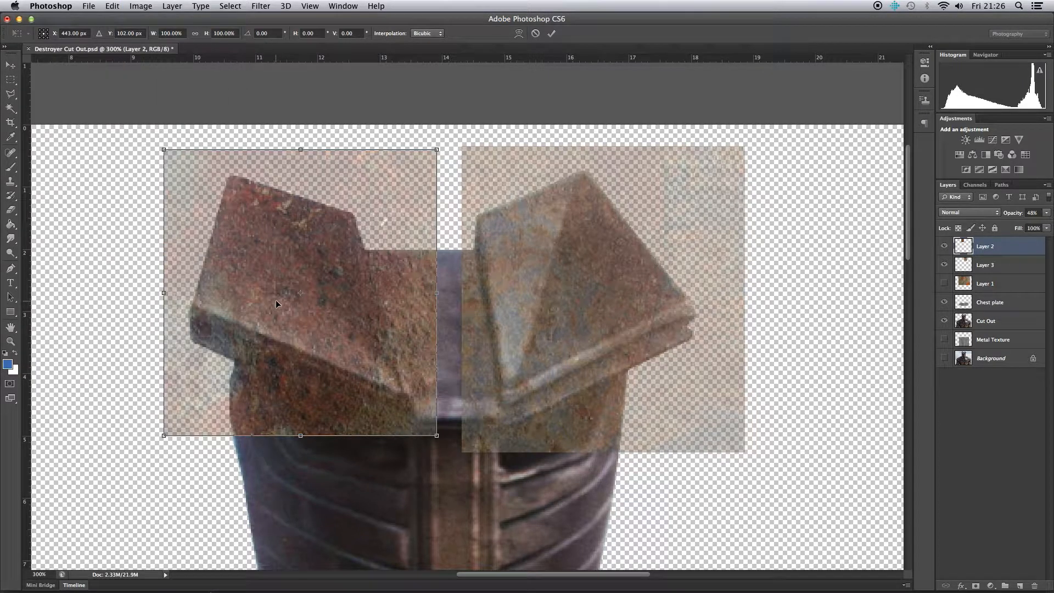
pyautogui.moveTo(436, 150); pyautogui.dragTo(399, 188)
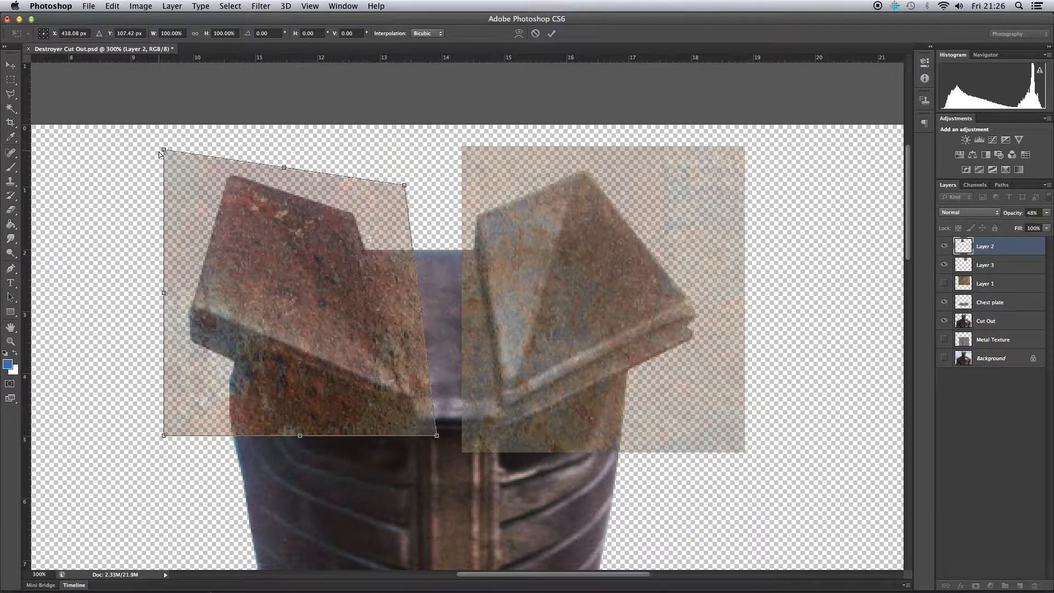
pyautogui.moveTo(162, 149); pyautogui.dragTo(226, 176)
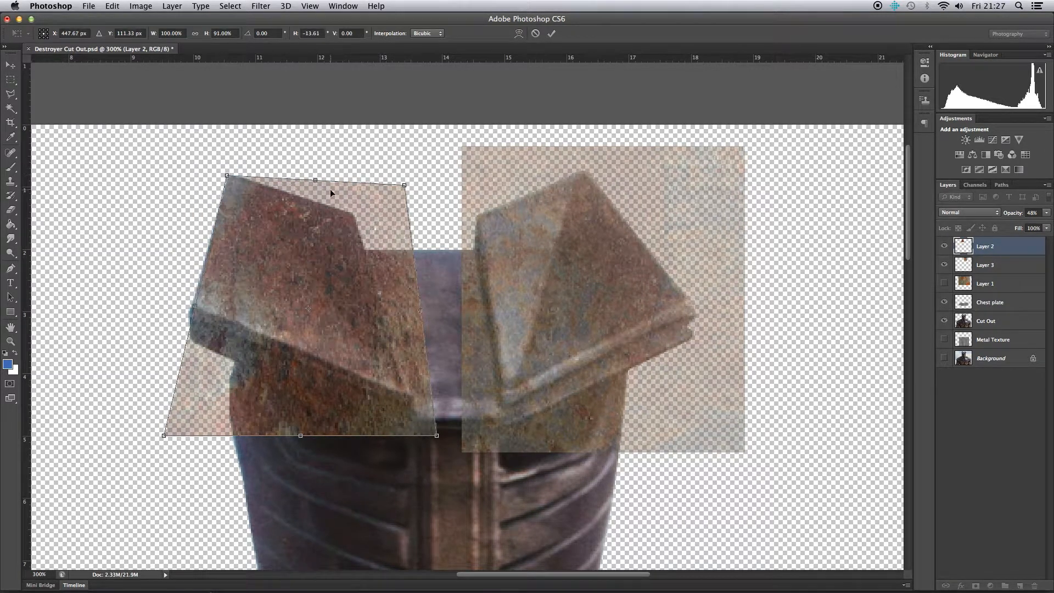
pyautogui.moveTo(404, 187); pyautogui.dragTo(355, 216)
pyautogui.moveTo(163, 436); pyautogui.dragTo(196, 313)
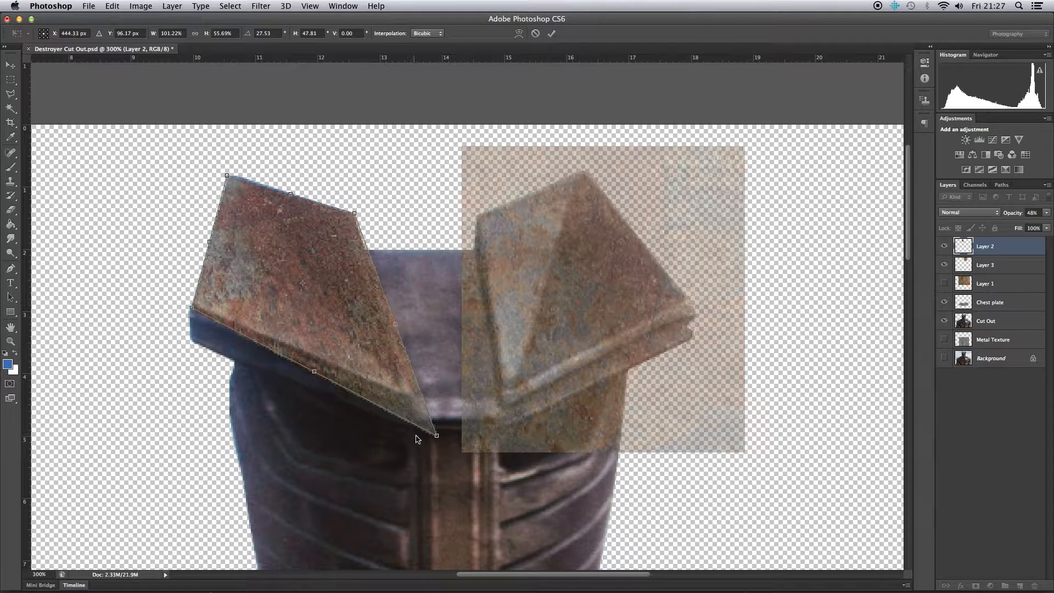
# Fit the left-hand patch's lower inner corner to the horn, refine its upper outer corner and apply the transformation
pyautogui.moveTo(438, 436); pyautogui.dragTo(411, 398)
pyautogui.moveTo(226, 175); pyautogui.dragTo(223, 163)
pyautogui.scroll(1, 247, 215)
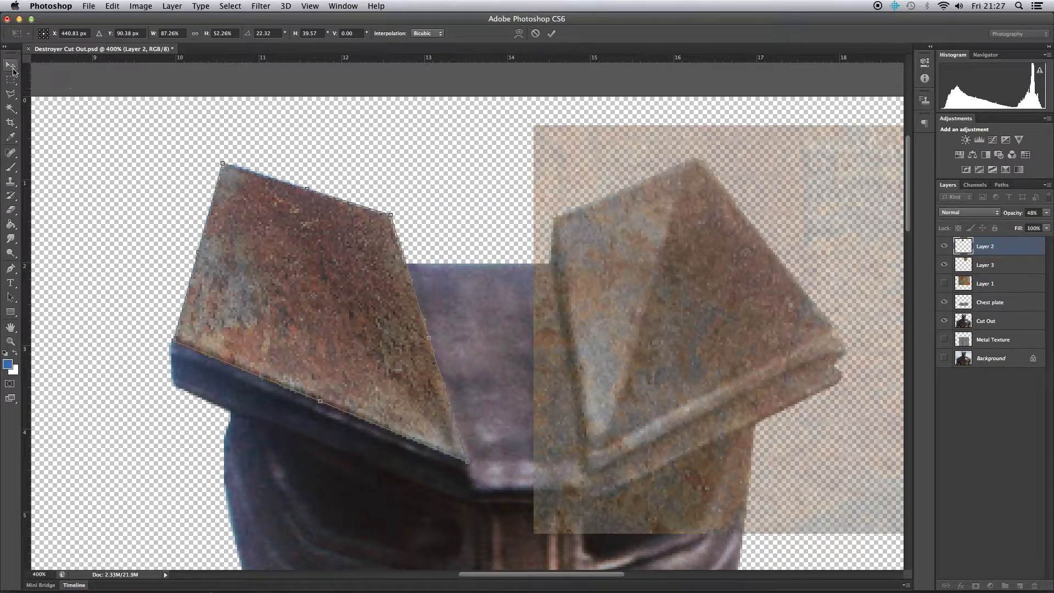
pyautogui.moveTo(223, 165); pyautogui.dragTo(225, 163)
pyautogui.click(12, 68)
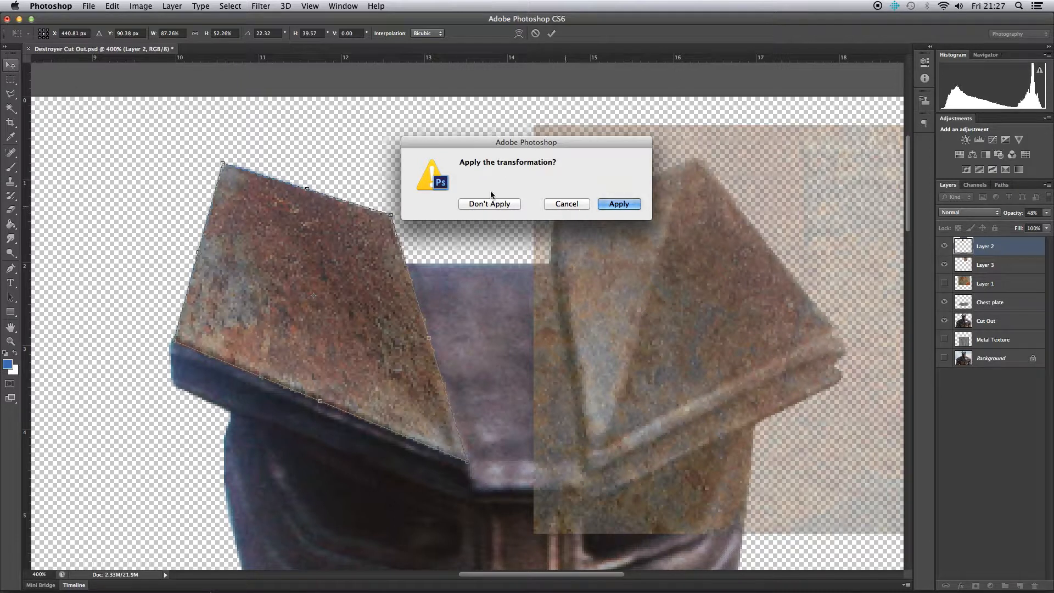
pyautogui.moveTo(574, 147); pyautogui.dragTo(523, 173)
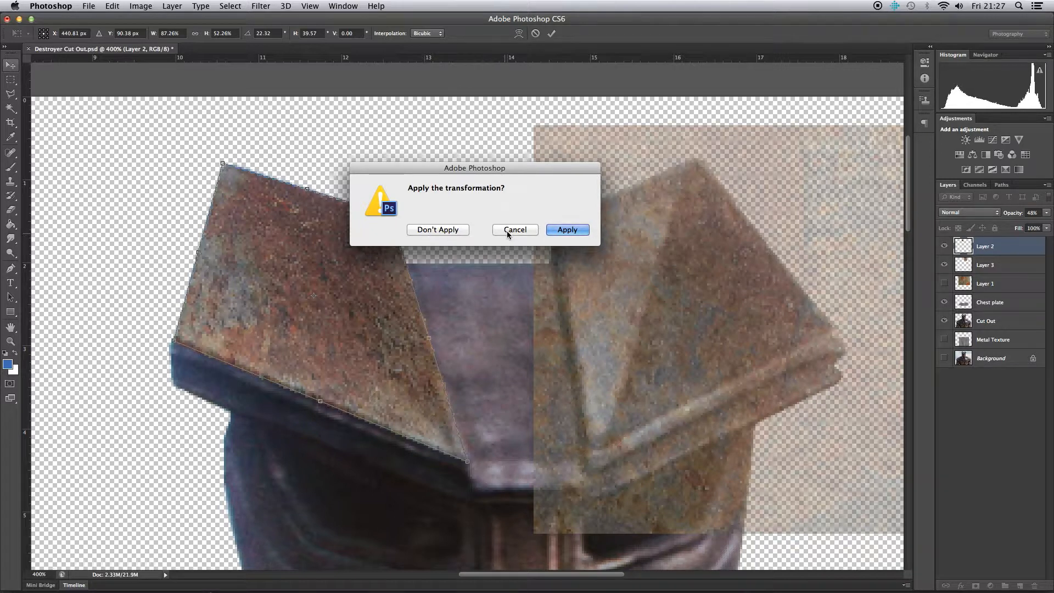
pyautogui.click(571, 231)
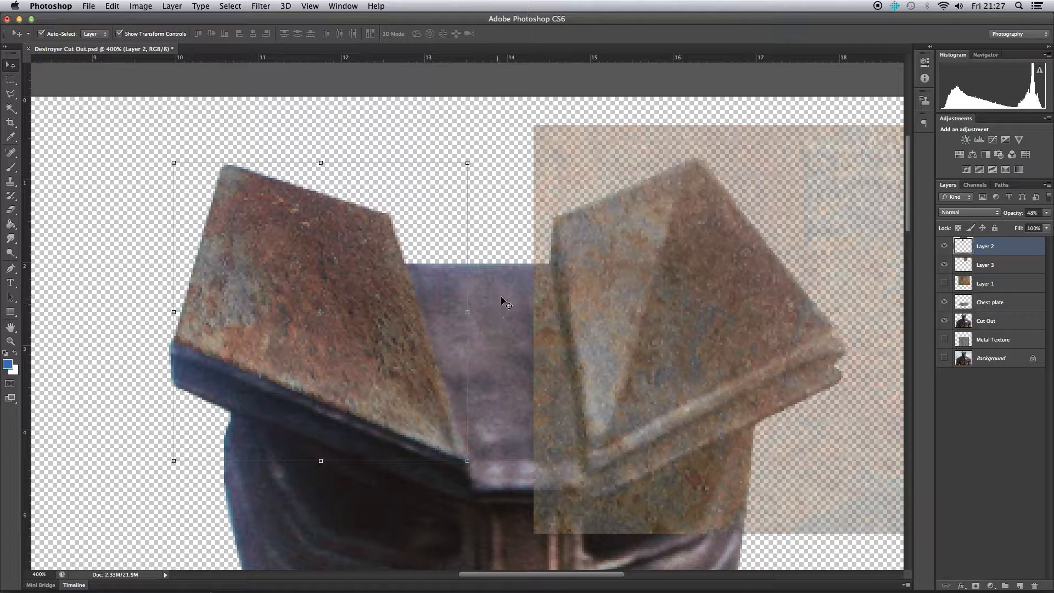
# Distort the right-hand rust patch so its two upper corners meet the upper corners of the right-hand horn
pyautogui.moveTo(634, 237); pyautogui.dragTo(508, 215)
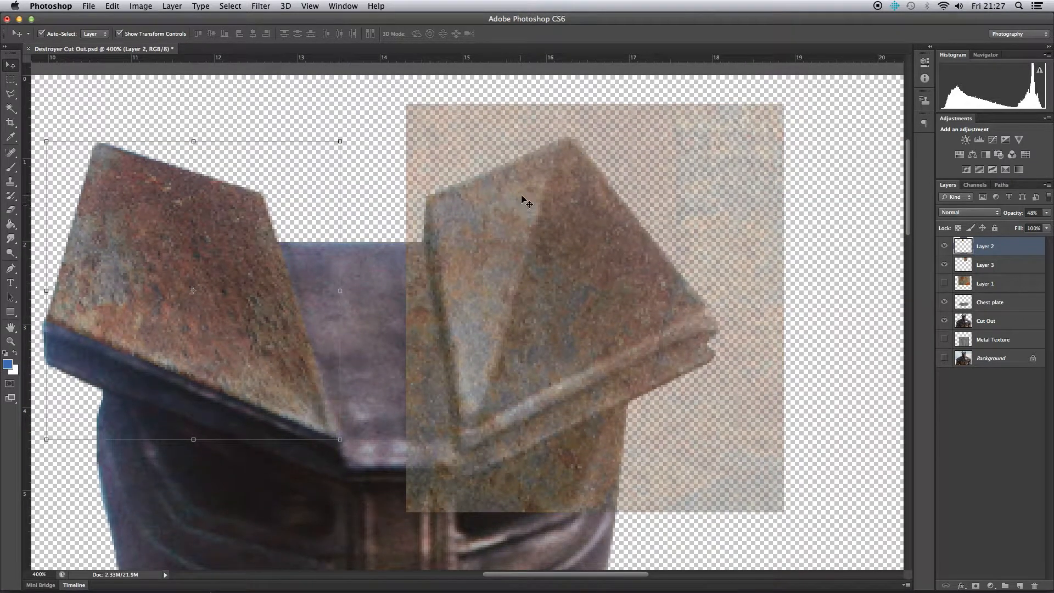
pyautogui.click(525, 174)
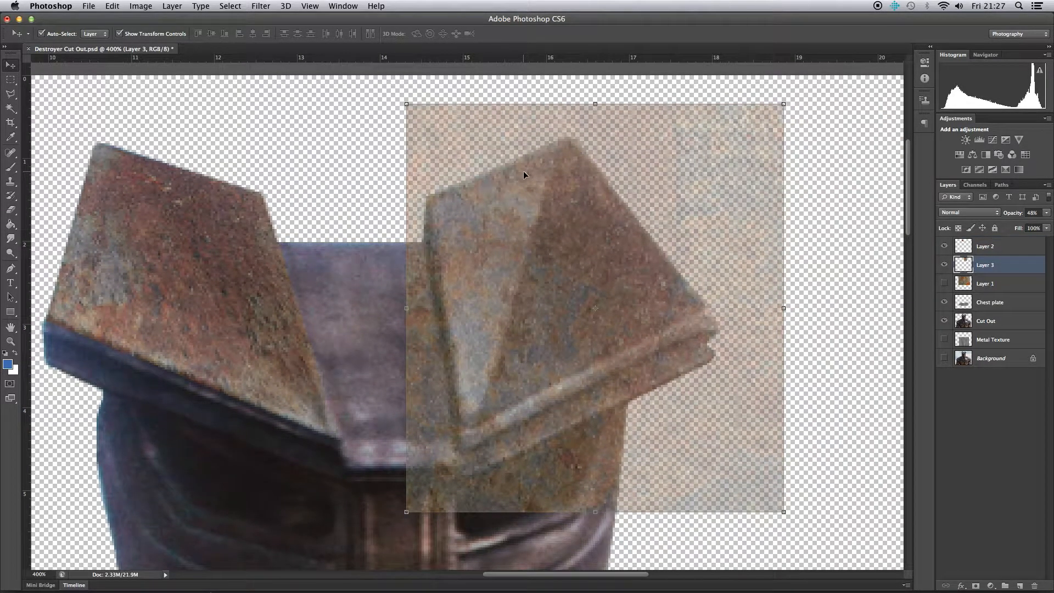
pyautogui.click(109, 7)
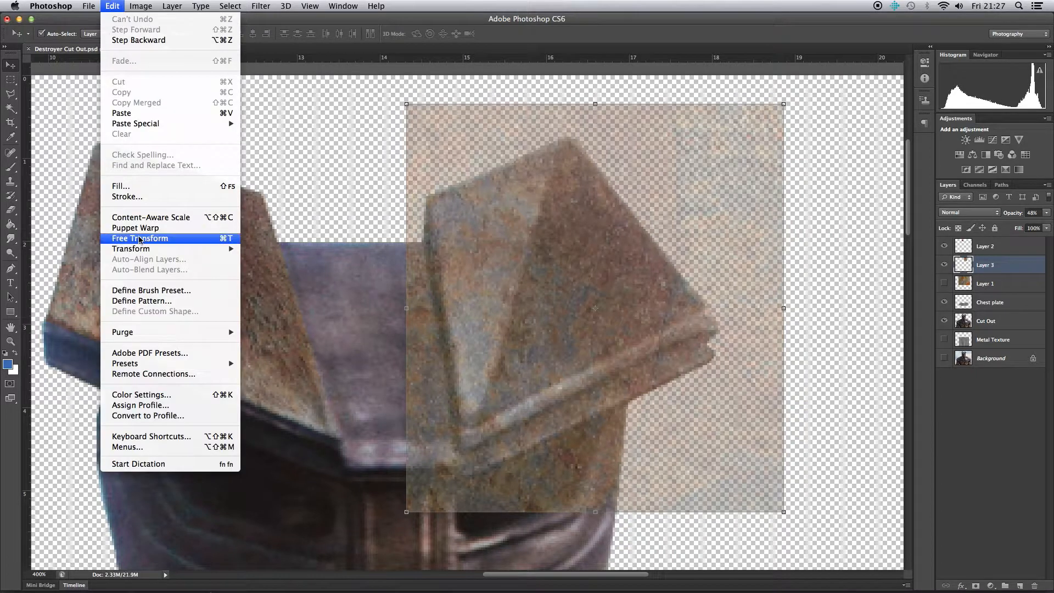
pyautogui.moveTo(187, 250)
pyautogui.click(271, 280)
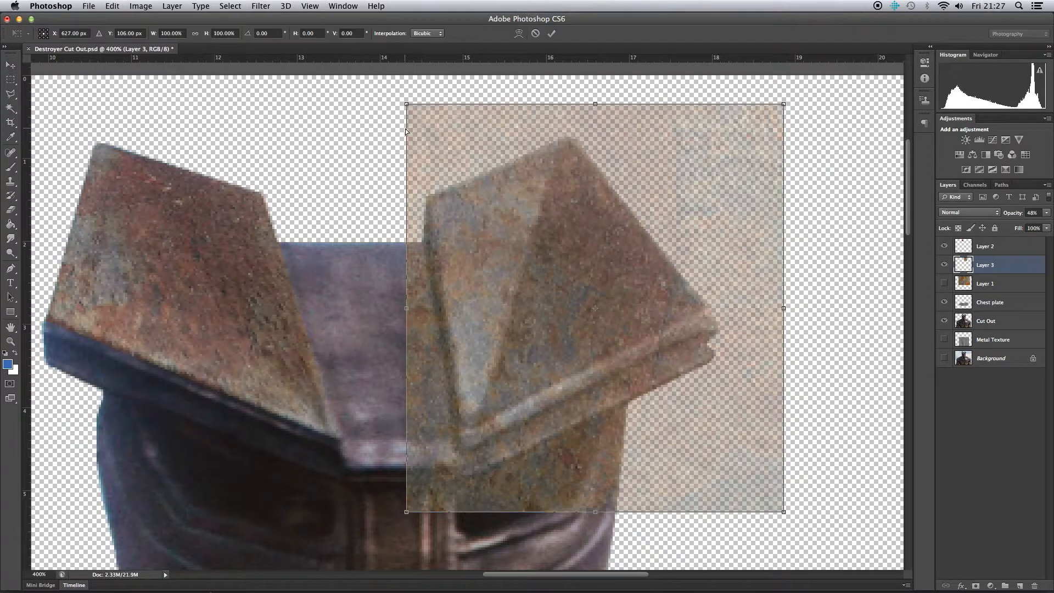
pyautogui.moveTo(407, 103); pyautogui.dragTo(426, 196)
pyautogui.moveTo(783, 104); pyautogui.dragTo(573, 134)
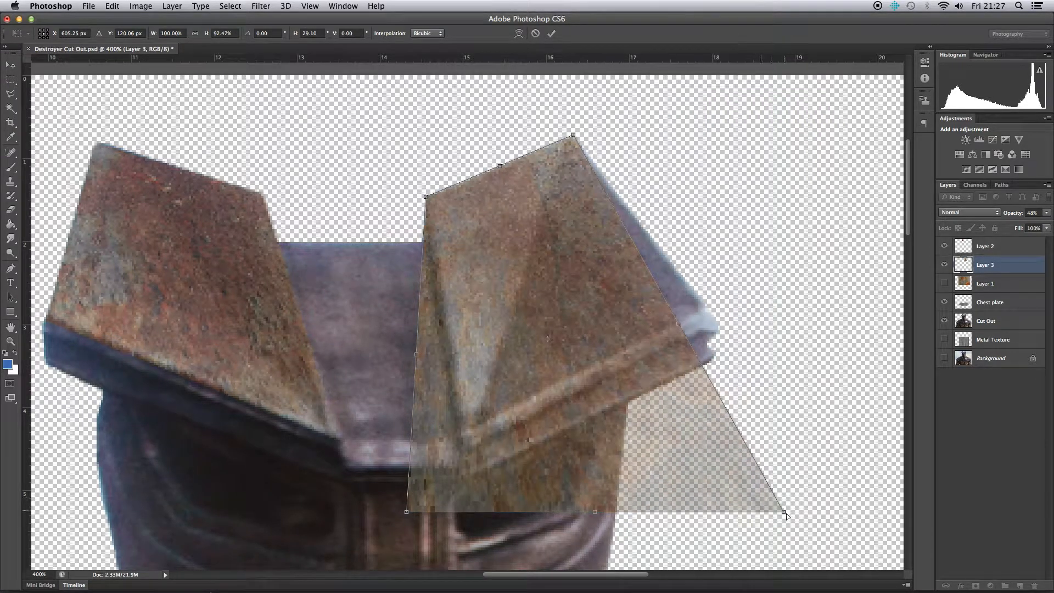
# Fit the right-hand patch's lower corners to the horn's lower edge, fine-tune its corners and apply the transformation
pyautogui.moveTo(784, 511); pyautogui.dragTo(709, 316)
pyautogui.moveTo(406, 515); pyautogui.dragTo(459, 434)
pyautogui.moveTo(424, 197); pyautogui.dragTo(426, 197)
pyautogui.moveTo(574, 134)
pyautogui.mouseDown()
pyautogui.moveTo(568, 146)
pyautogui.moveTo(572, 136)
pyautogui.mouseUp()
pyautogui.moveTo(708, 315); pyautogui.dragTo(712, 315)
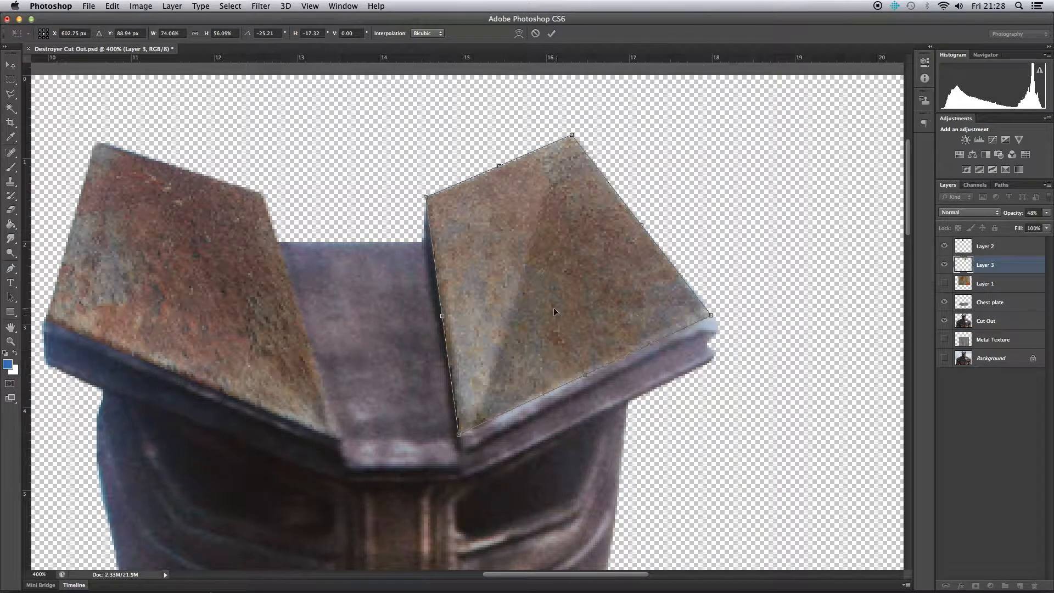
pyautogui.click(552, 35)
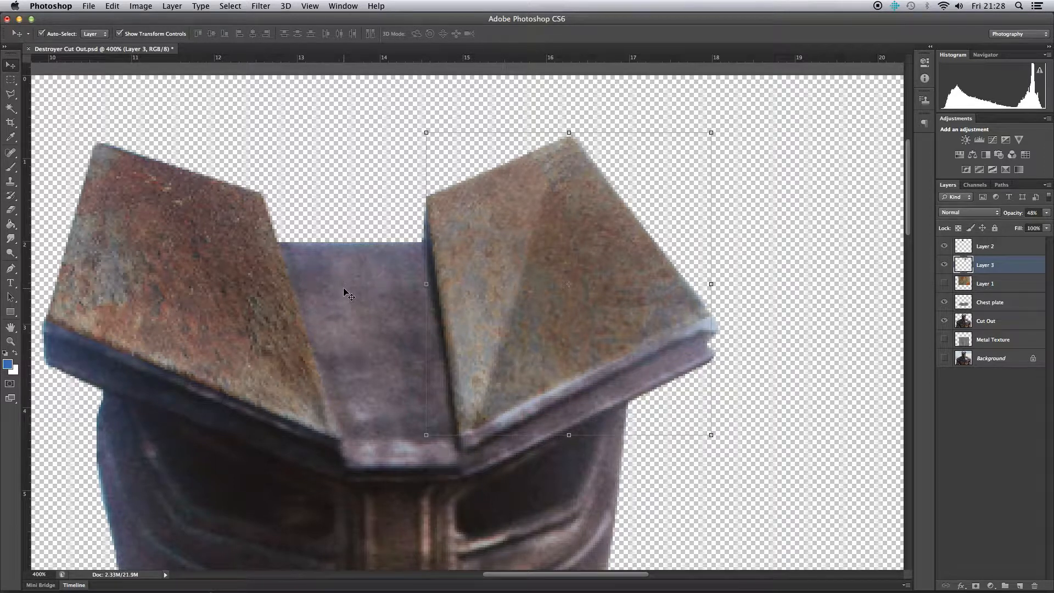
# Set both rust patches to 100% opacity with the Overlay blend mode and deselect the layers
pyautogui.moveTo(339, 290); pyautogui.dragTo(421, 295)
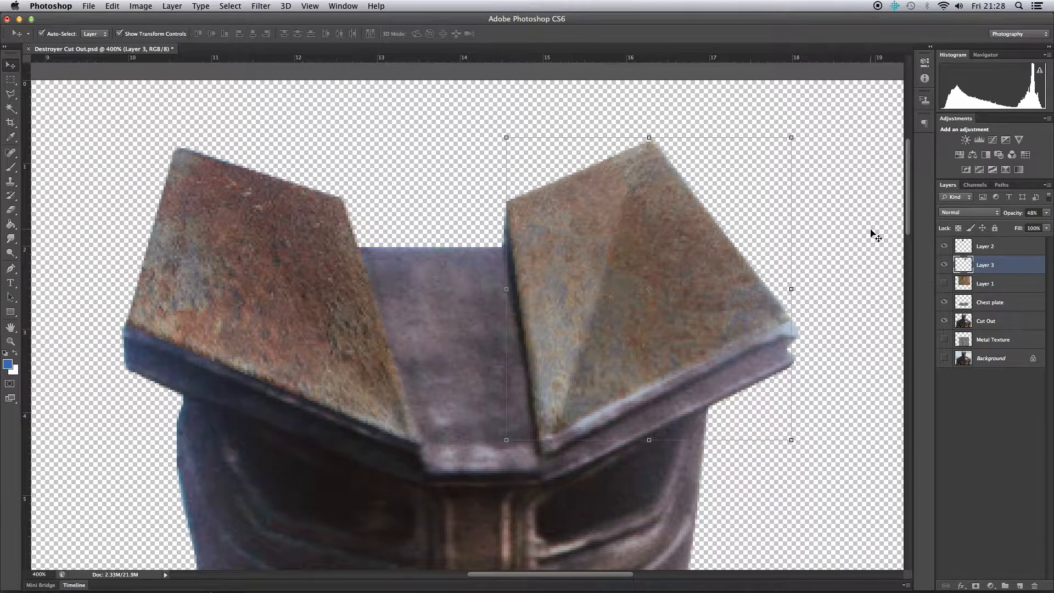
pyautogui.keyDown('shift'); pyautogui.click(990, 247); pyautogui.keyUp('shift')
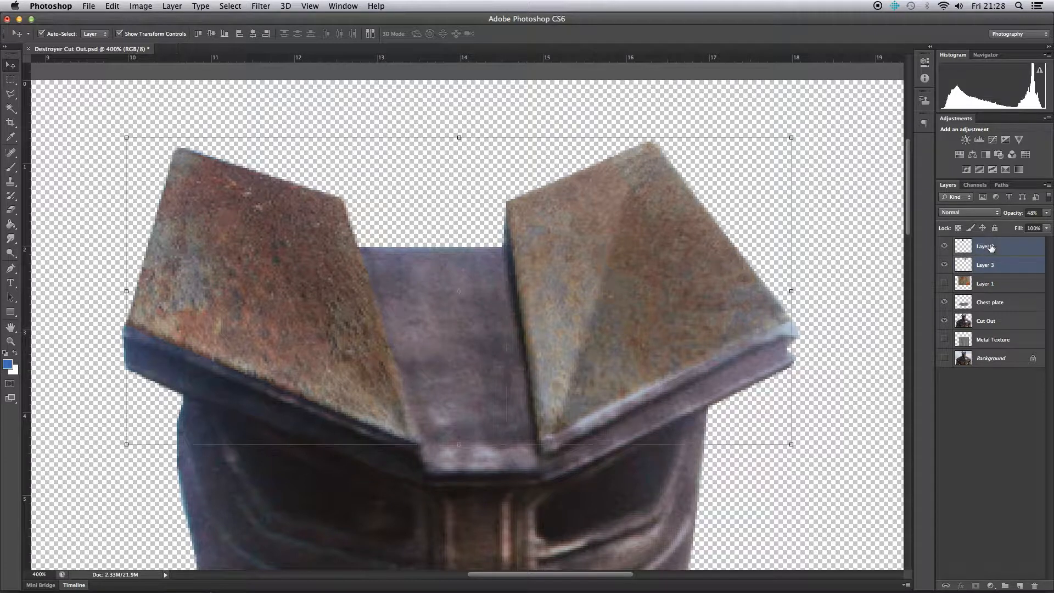
pyautogui.click(1047, 213)
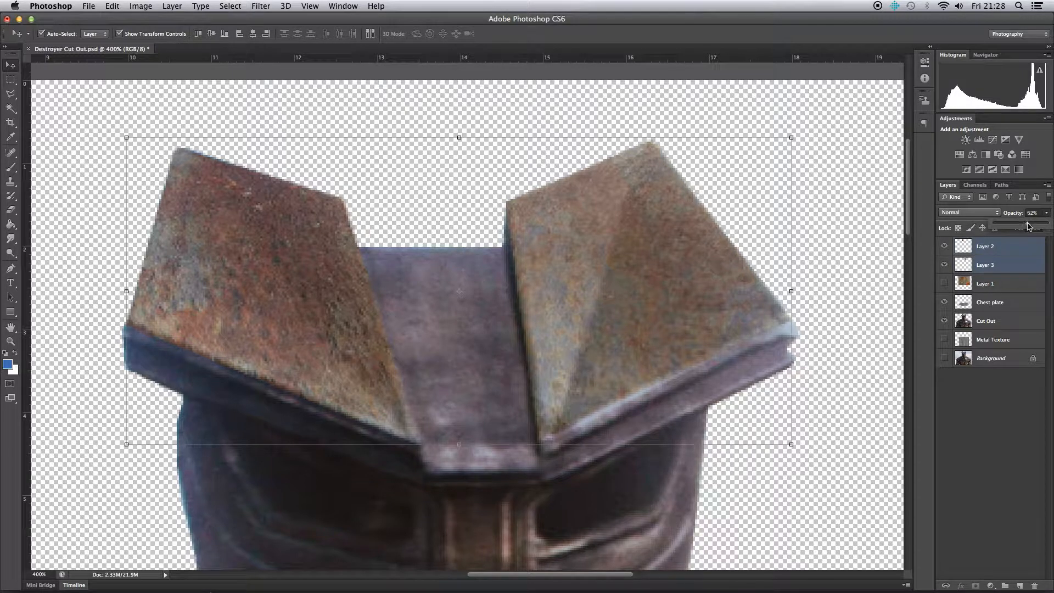
pyautogui.moveTo(1041, 228); pyautogui.dragTo(1052, 229)
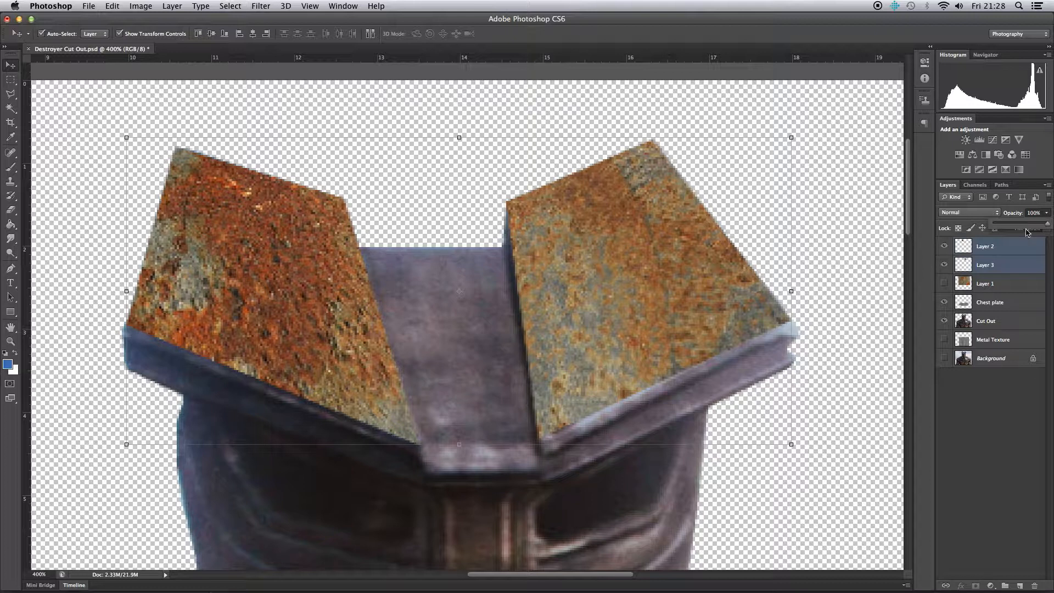
pyautogui.click(955, 214)
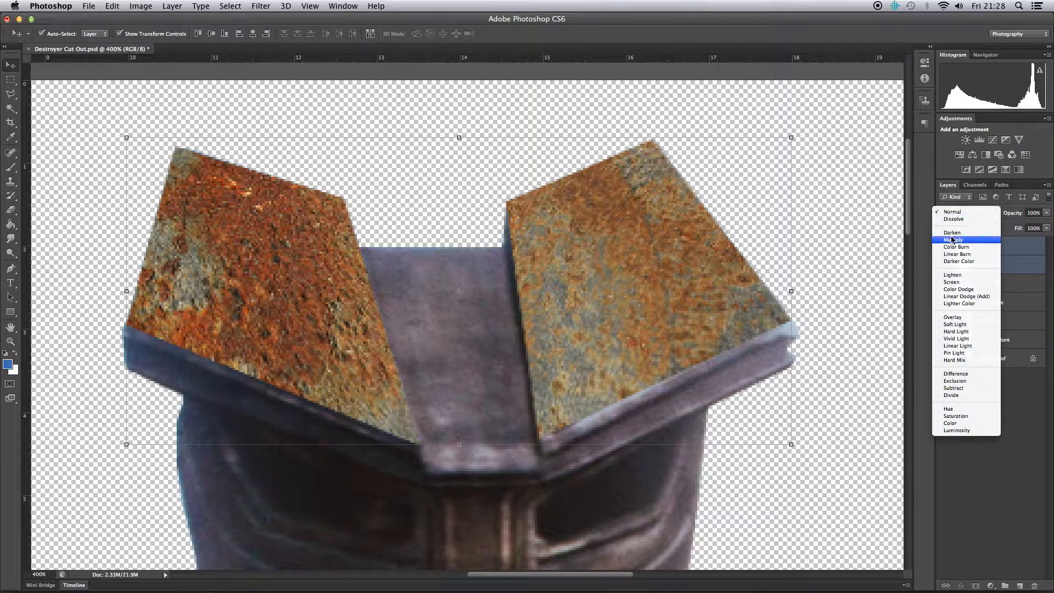
pyautogui.click(956, 317)
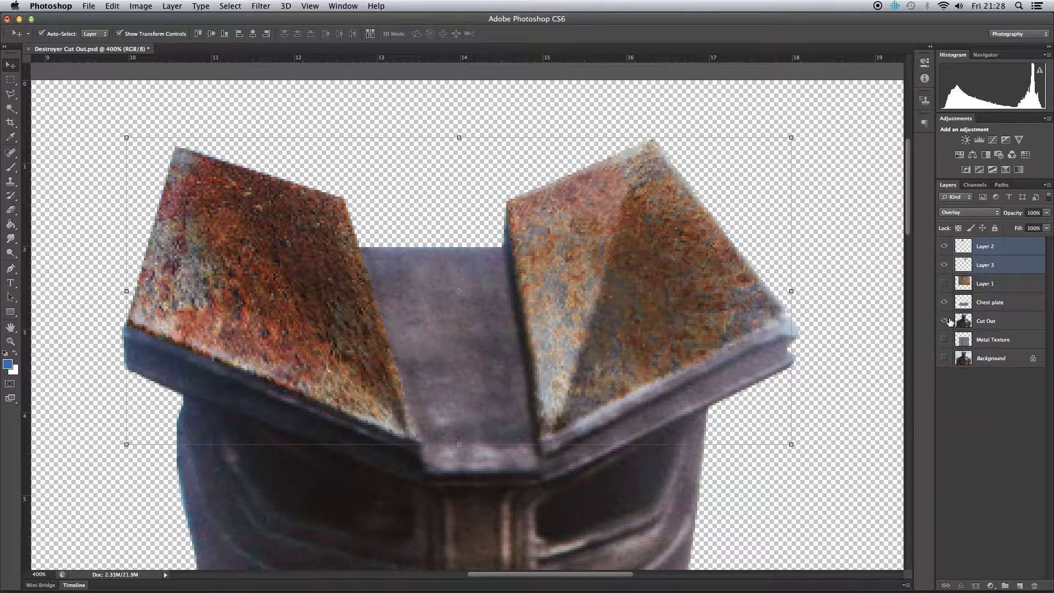
pyautogui.click(42, 99)
pyautogui.scroll(-3, 427, 299)
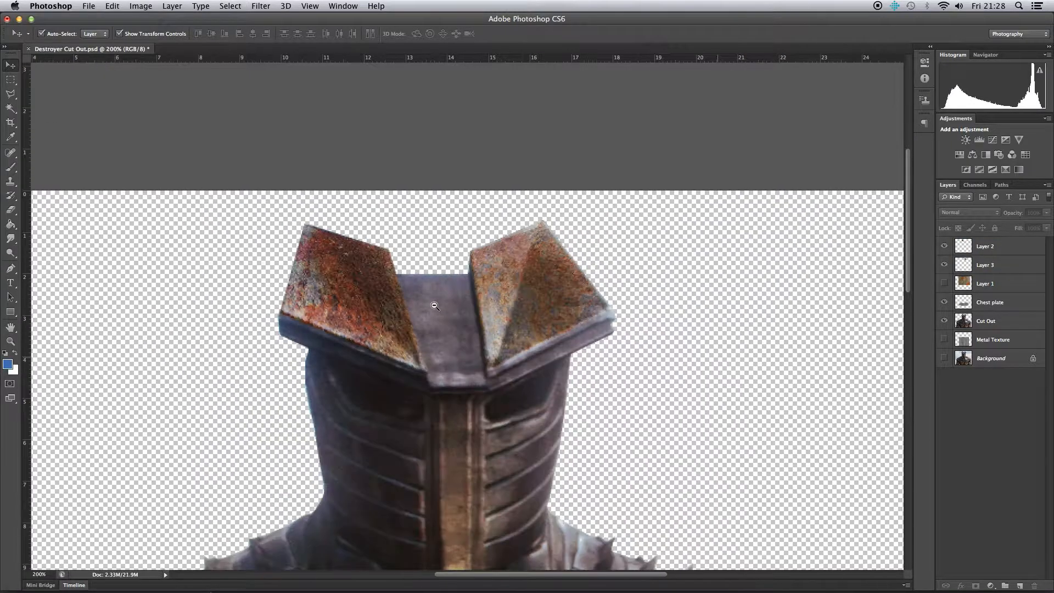